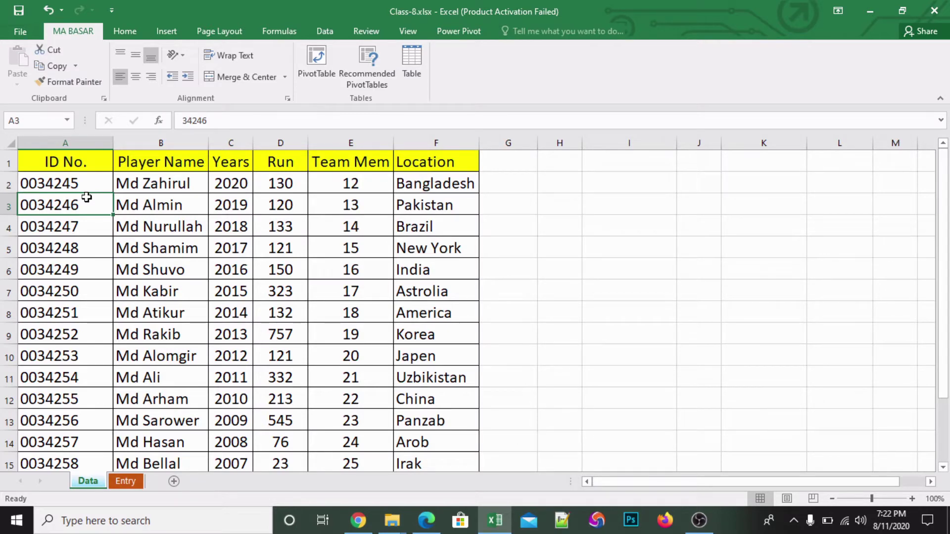
Go to the Entry sheet, which lists IDs 34248–34255 with empty detail columns
{"action": "left_click", "coordinate": [130, 483]}
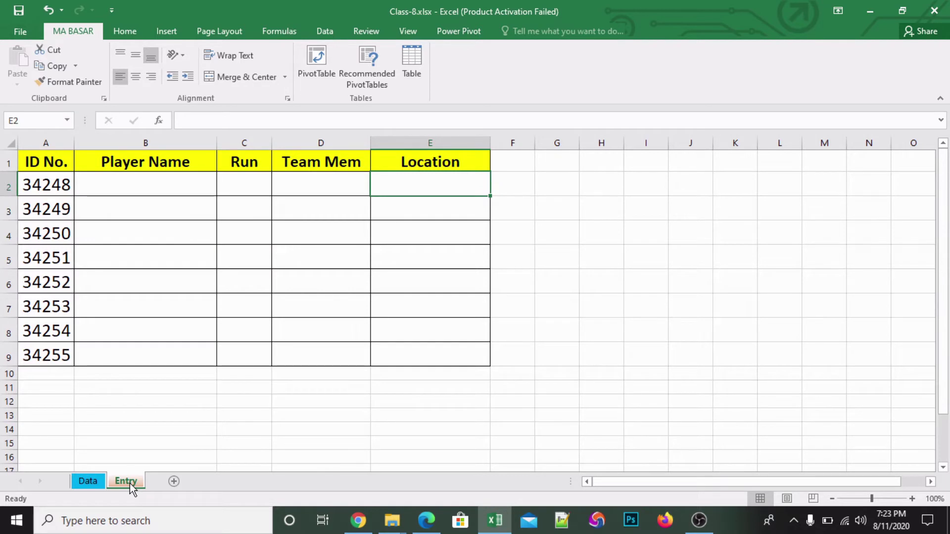
{"action": "left_click", "coordinate": [144, 190]}
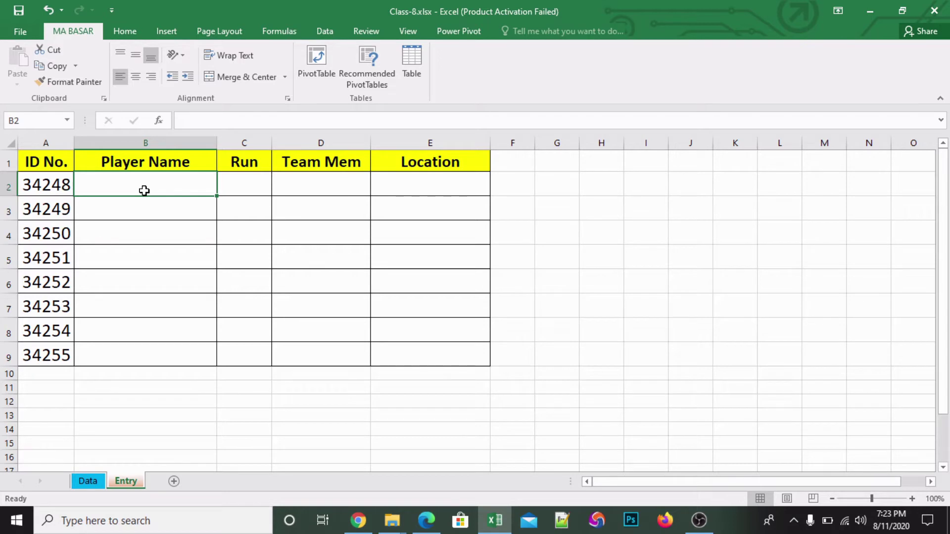
{"action": "left_click", "coordinate": [58, 162]}
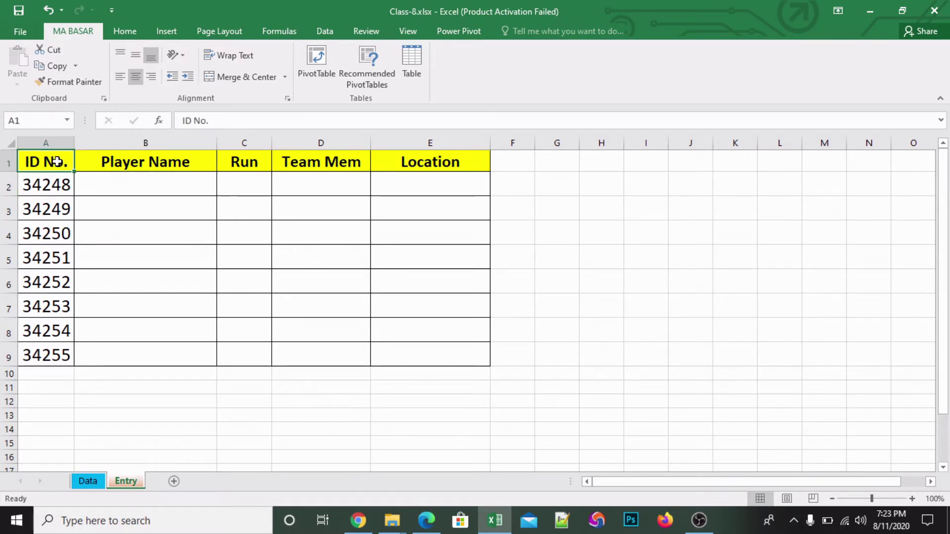
{"action": "left_click", "coordinate": [114, 161]}
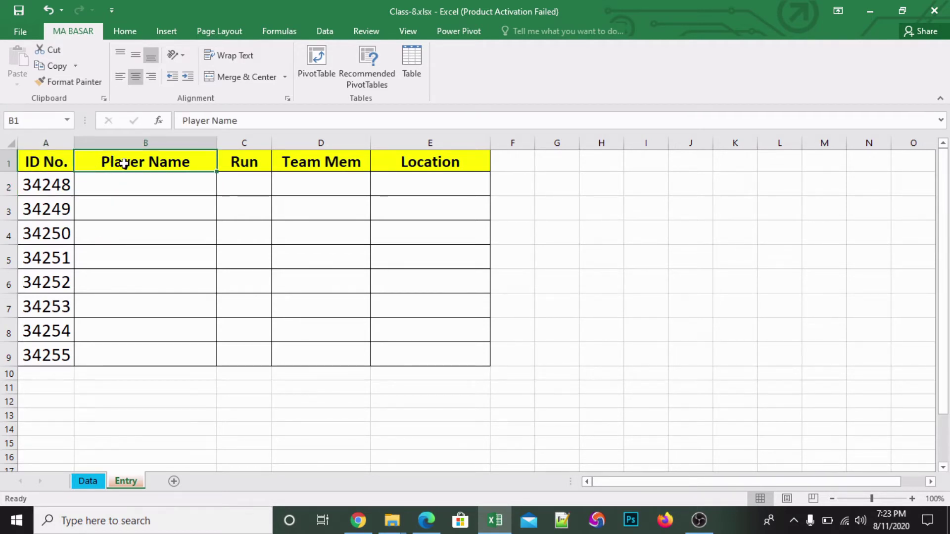
{"action": "left_click", "coordinate": [263, 160]}
{"action": "left_click", "coordinate": [359, 163]}
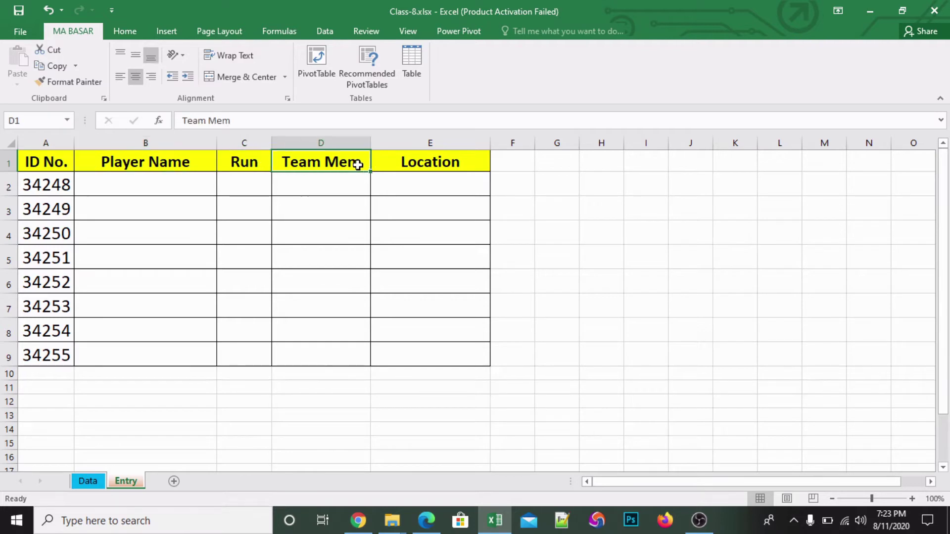
{"action": "left_click", "coordinate": [433, 163]}
{"action": "left_click", "coordinate": [145, 177]}
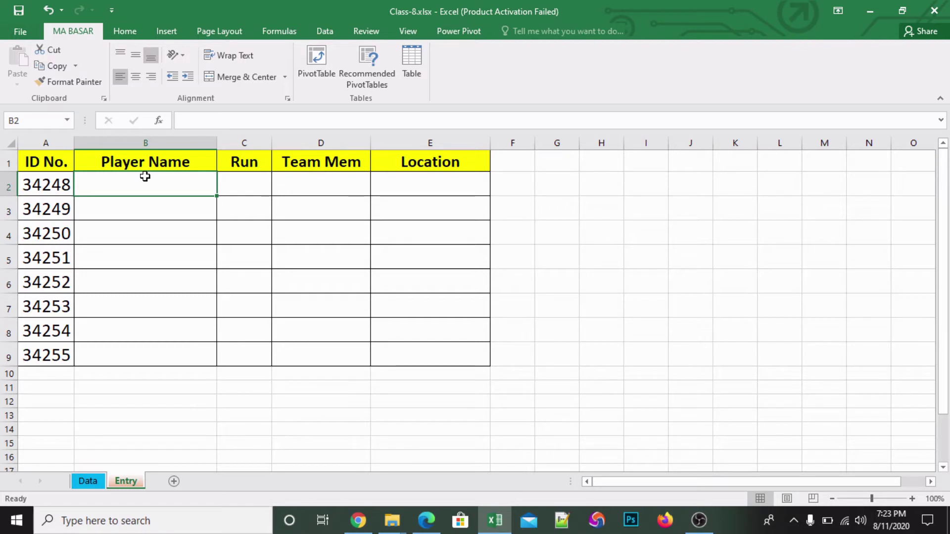
In B2, build =VLOOKUP(A2,Data!A:F,2,FALSE) to fetch the player name for ID 34248
{"action": "type", "text": "="}
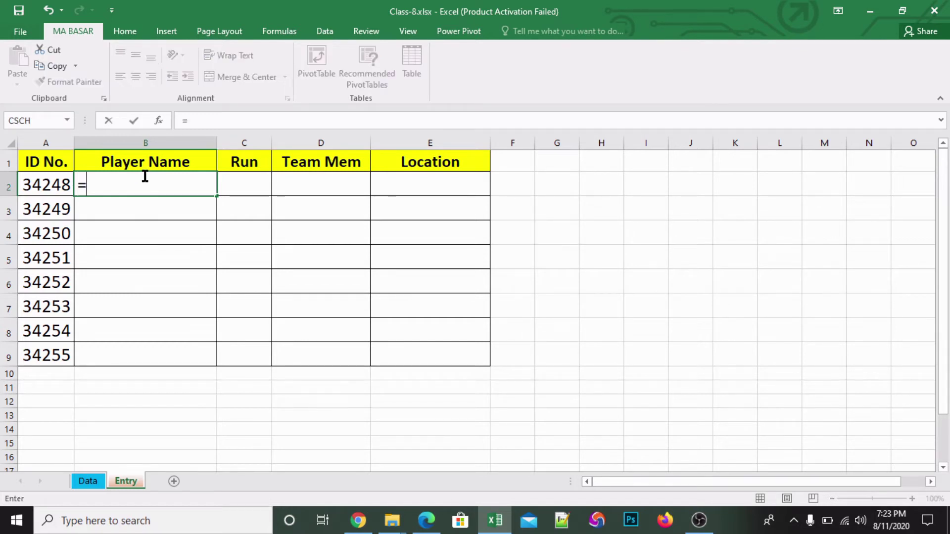
{"action": "type", "text": "vl"}
{"action": "key", "text": "Tab"}
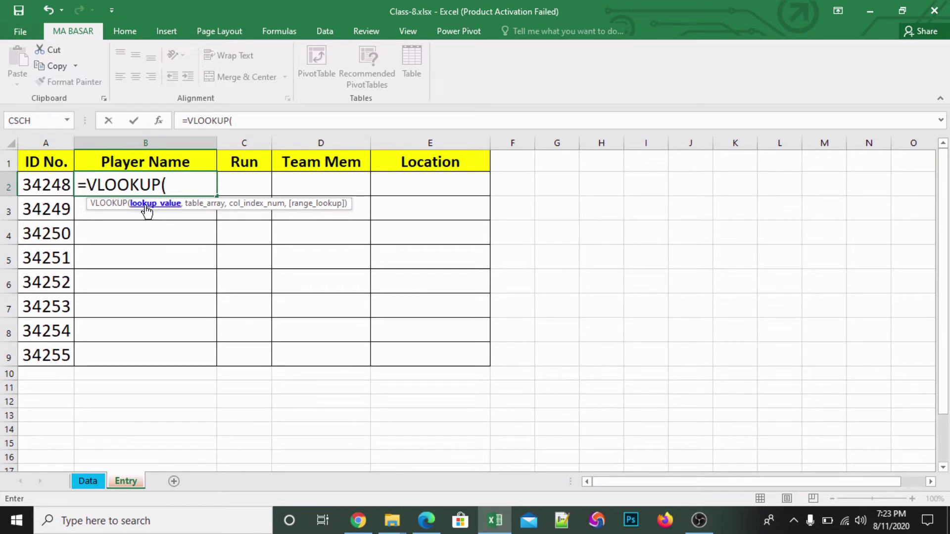
{"action": "left_click", "coordinate": [34, 182]}
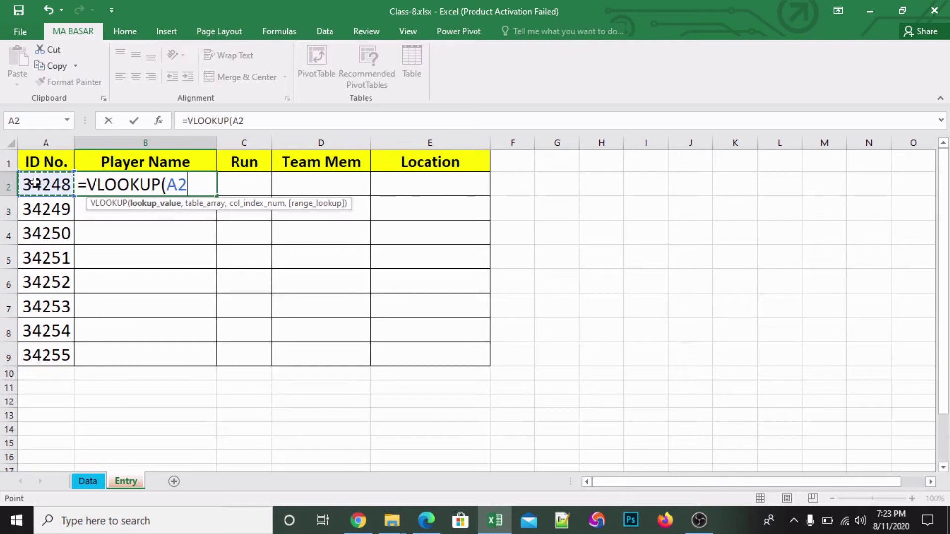
{"action": "type", "text": ","}
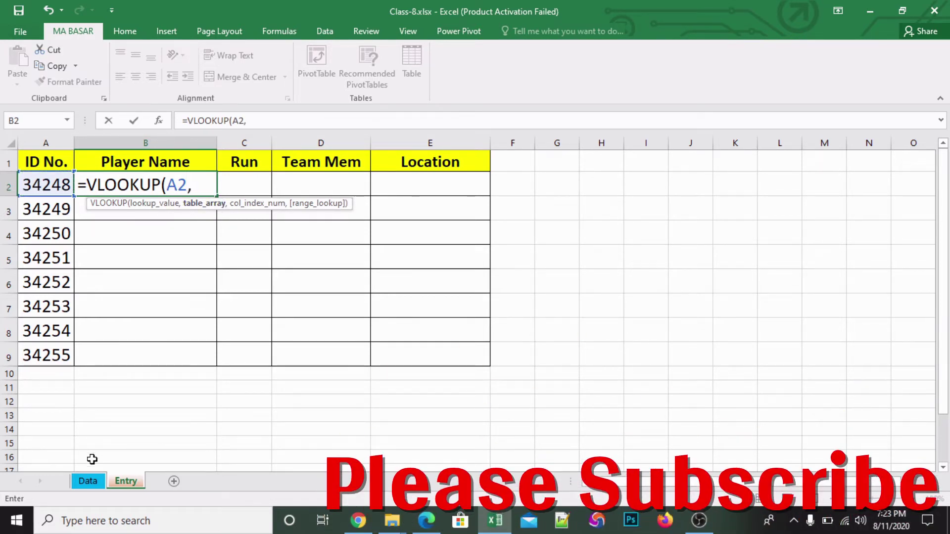
{"action": "left_click", "coordinate": [88, 481]}
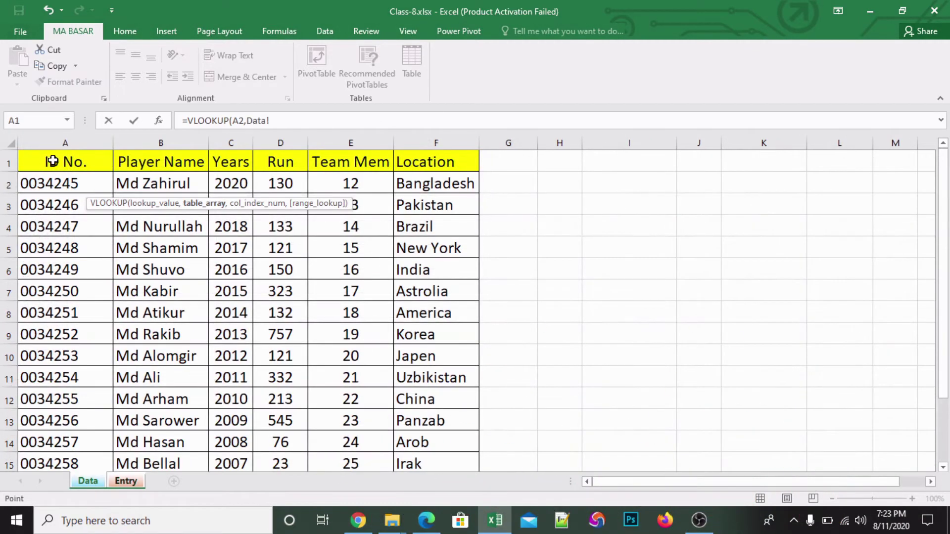
{"action": "left_click_drag", "start_coordinate": [51, 142], "coordinate": [419, 144]}
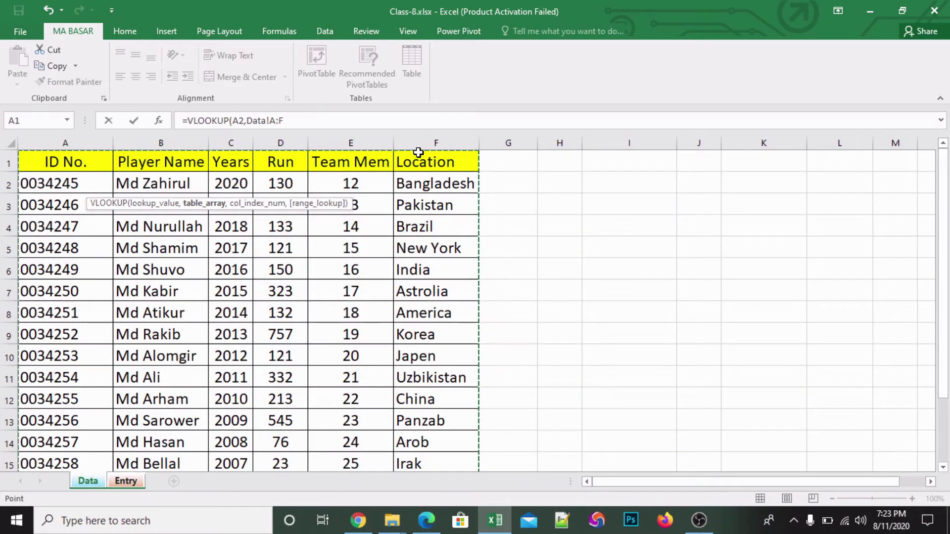
{"action": "type", "text": ","}
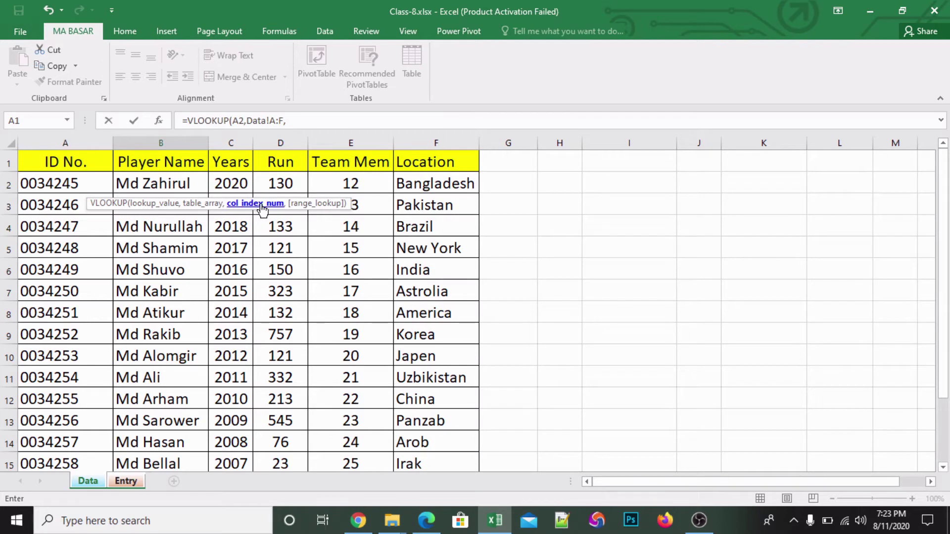
{"action": "type", "text": "2,"}
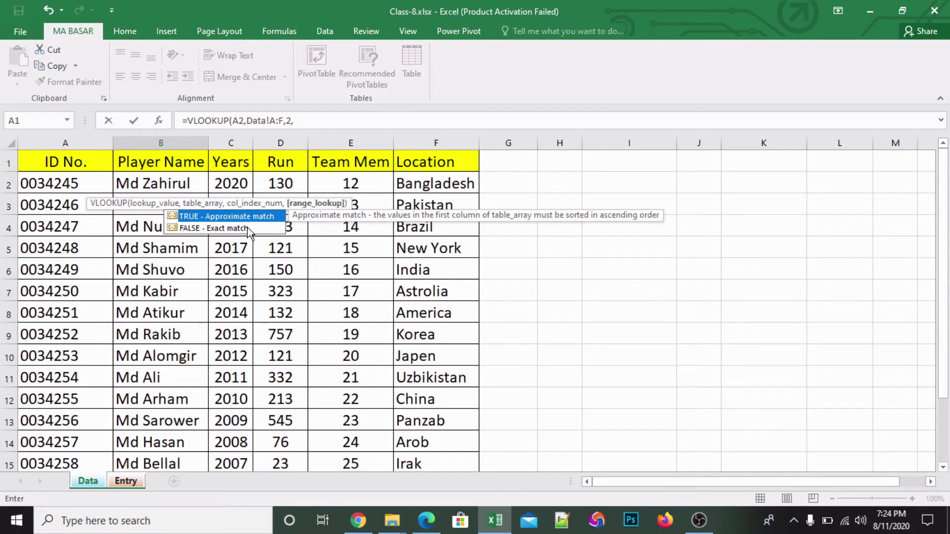
{"action": "left_click", "coordinate": [245, 230]}
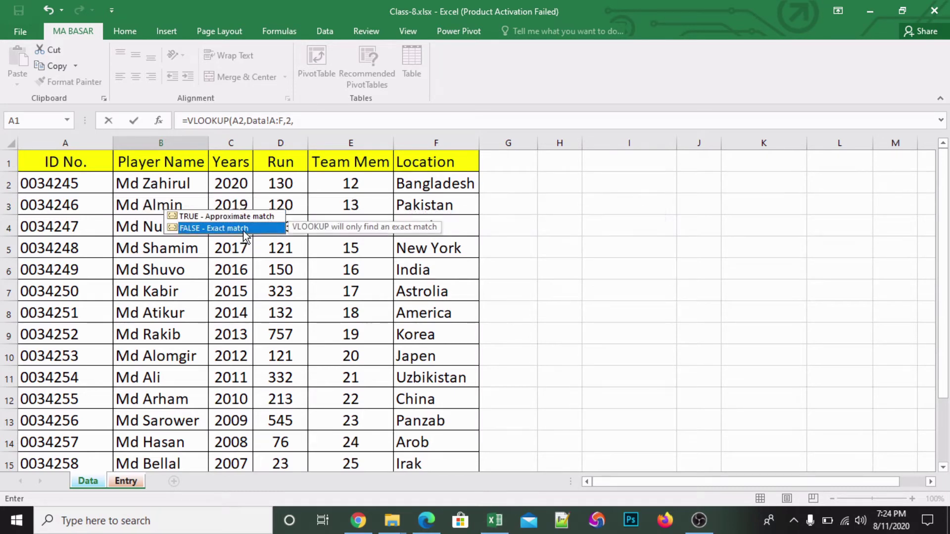
{"action": "double_click", "coordinate": [244, 229]}
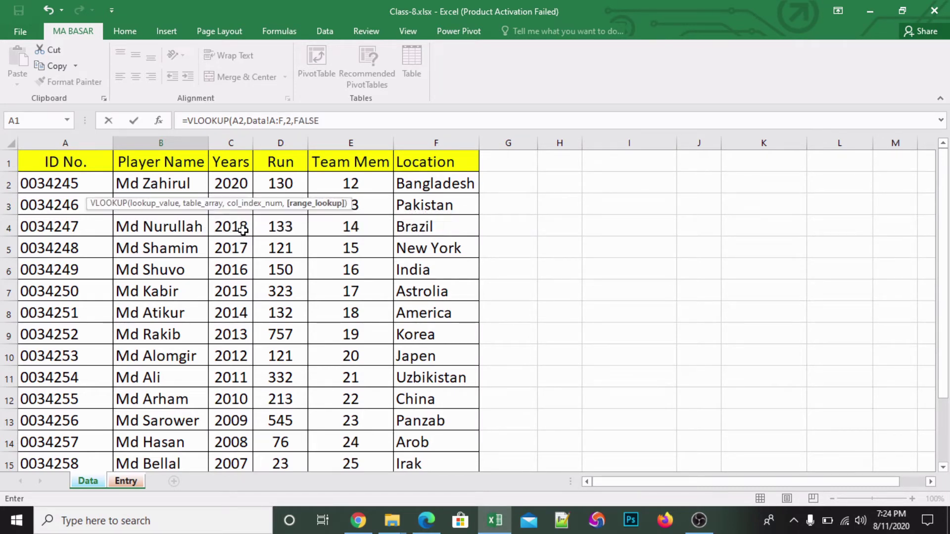
{"action": "key", "text": "Return"}
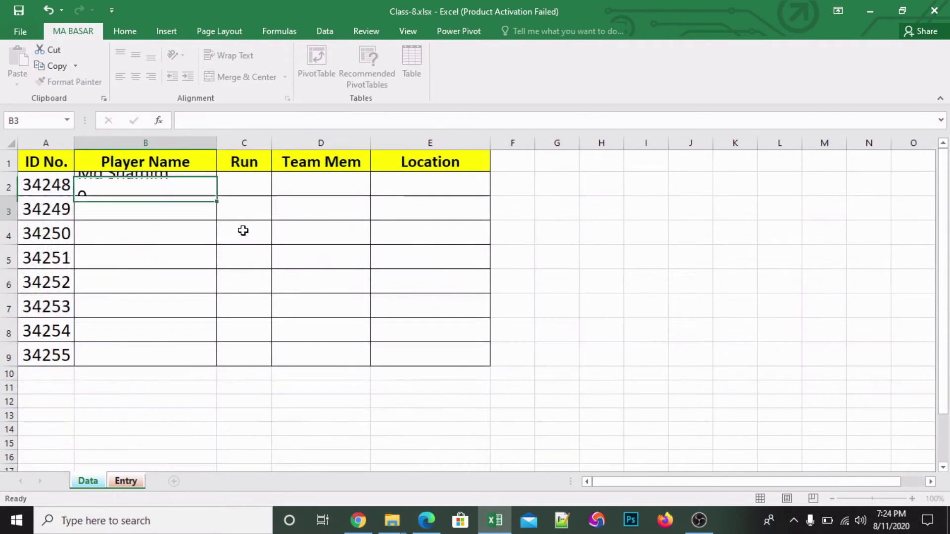
{"action": "left_click", "coordinate": [152, 178]}
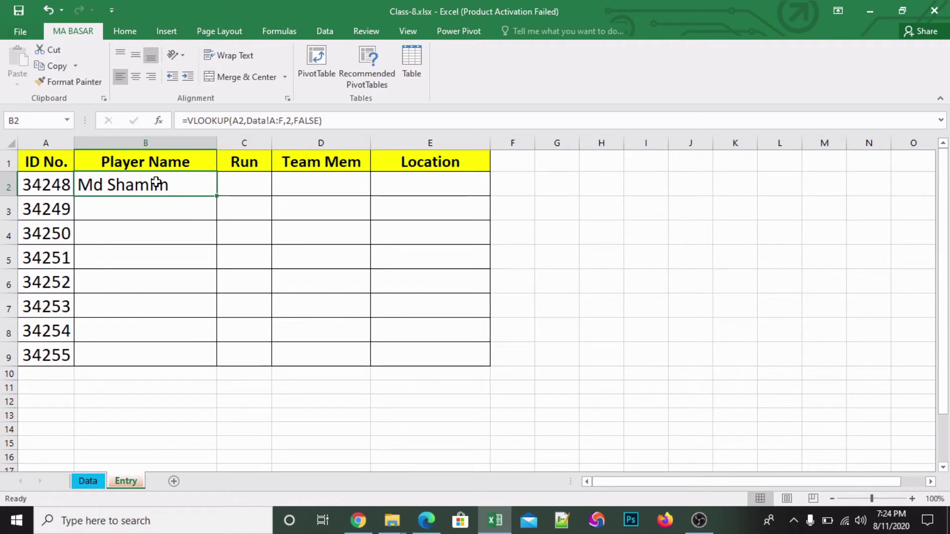
{"action": "left_click", "coordinate": [55, 183]}
{"action": "key", "text": "Delete"}
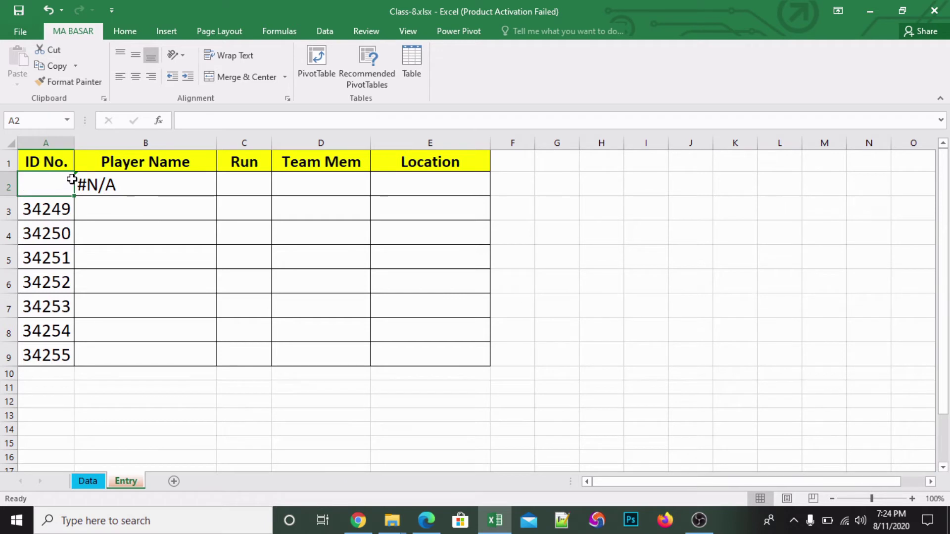
{"action": "key", "text": "ctrl+z"}
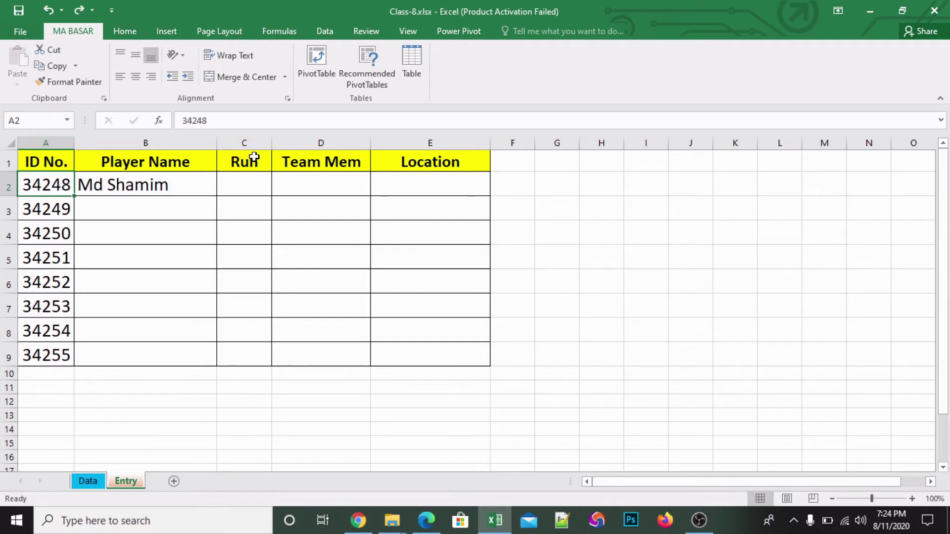
{"action": "left_click", "coordinate": [254, 158]}
{"action": "key", "text": "ctrl+c"}
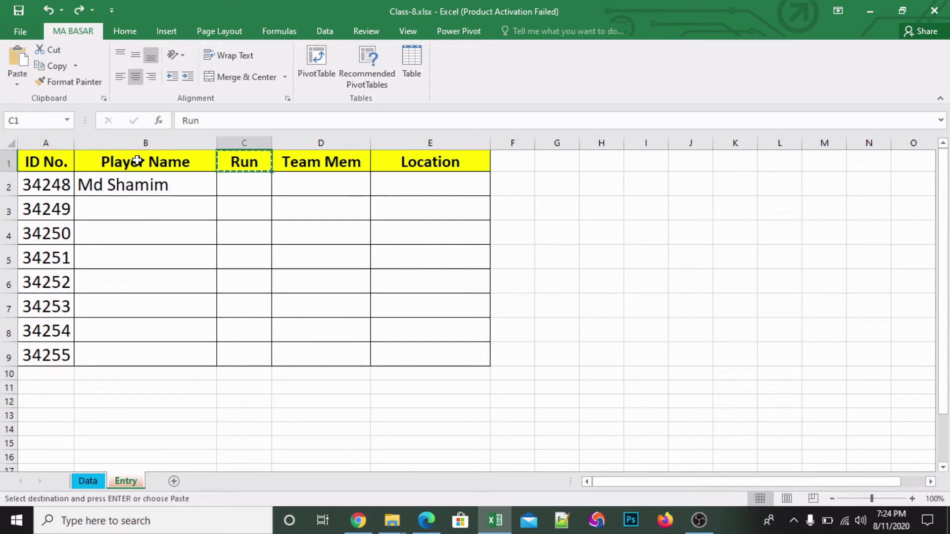
{"action": "left_click", "coordinate": [140, 160]}
{"action": "key", "text": "ctrl+v"}
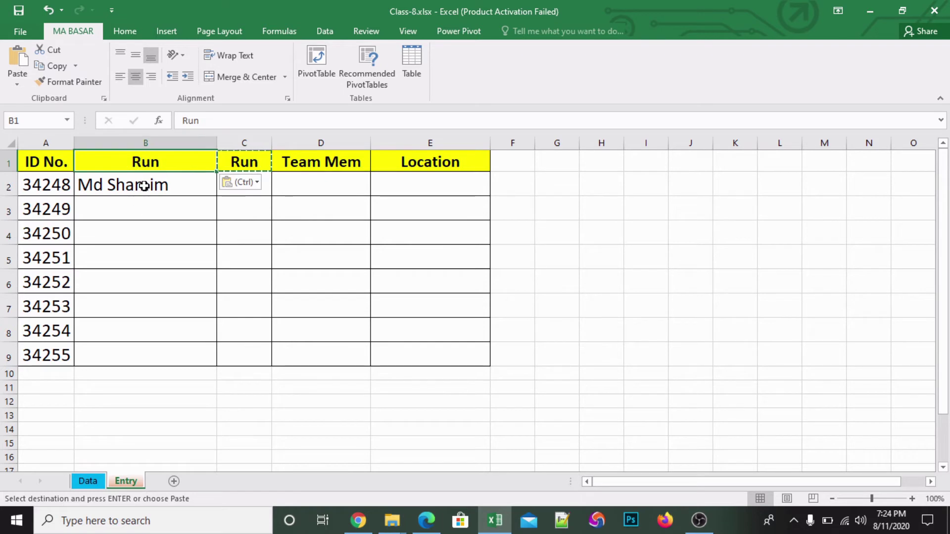
{"action": "key", "text": "ctrl"}
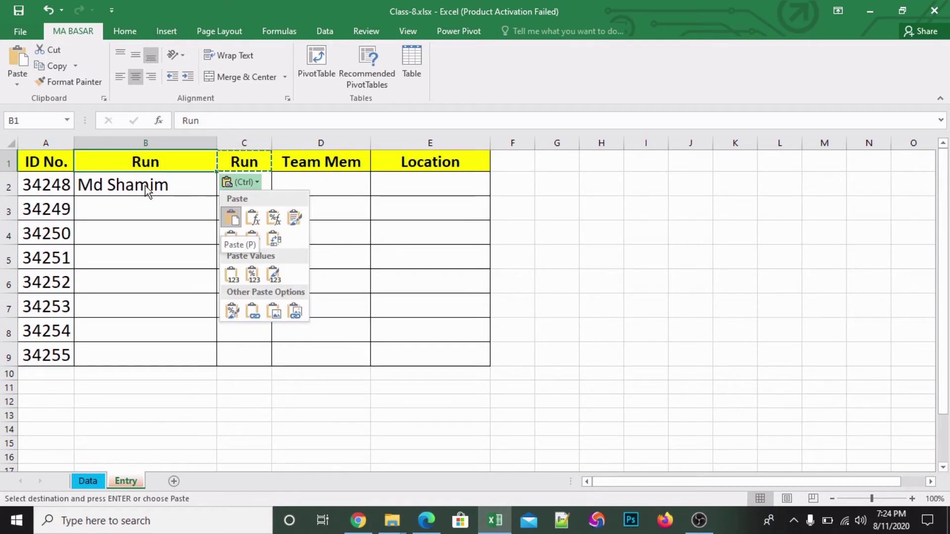
{"action": "key", "text": "Escape"}
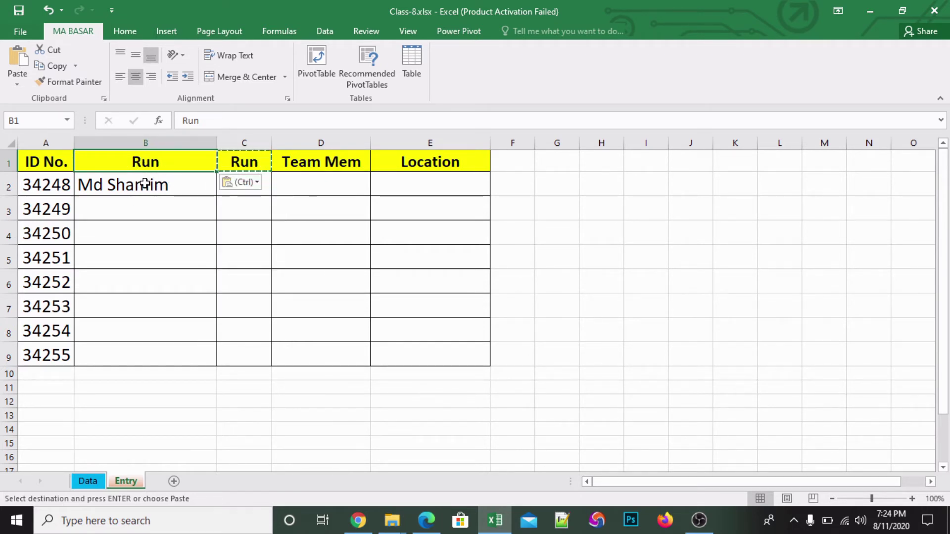
{"action": "key", "text": "ctrl+z"}
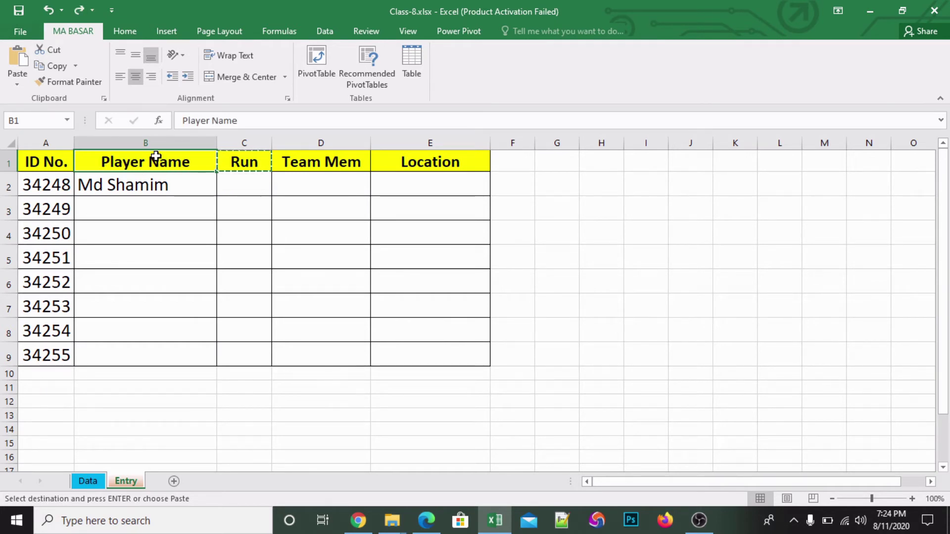
{"action": "left_click_drag", "start_coordinate": [61, 181], "coordinate": [95, 181]}
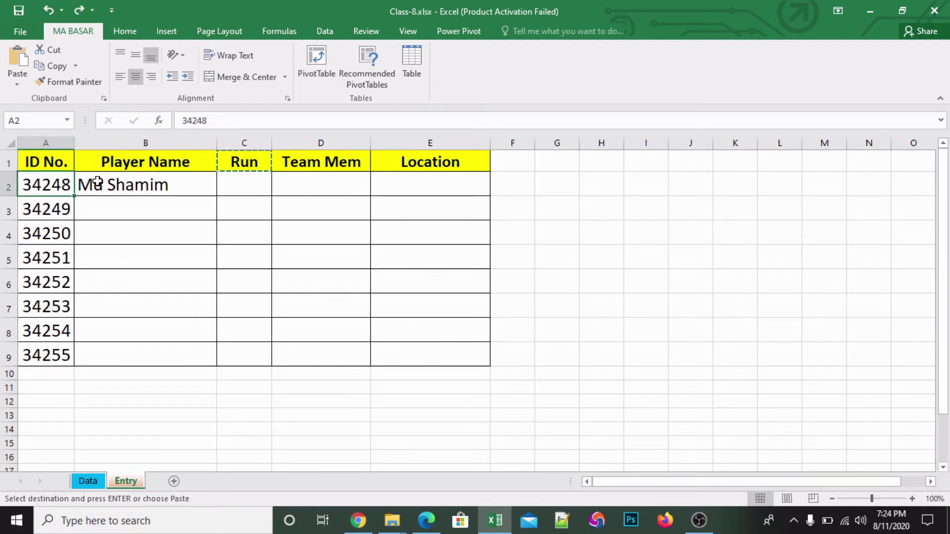
{"action": "left_click", "coordinate": [124, 180]}
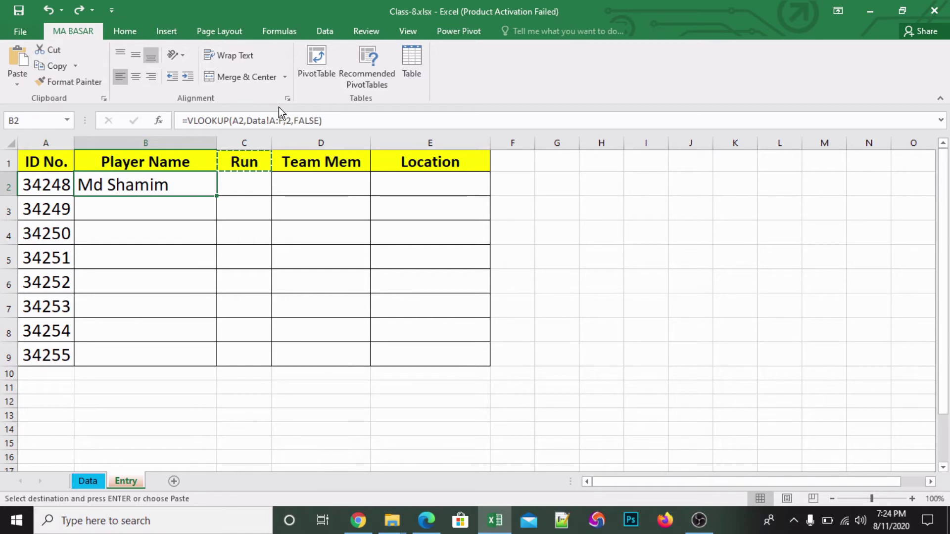
Swap the column number 2 in B2's formula for MATCH(B$1, using the anchored Player Name header
{"action": "double_click", "coordinate": [177, 177]}
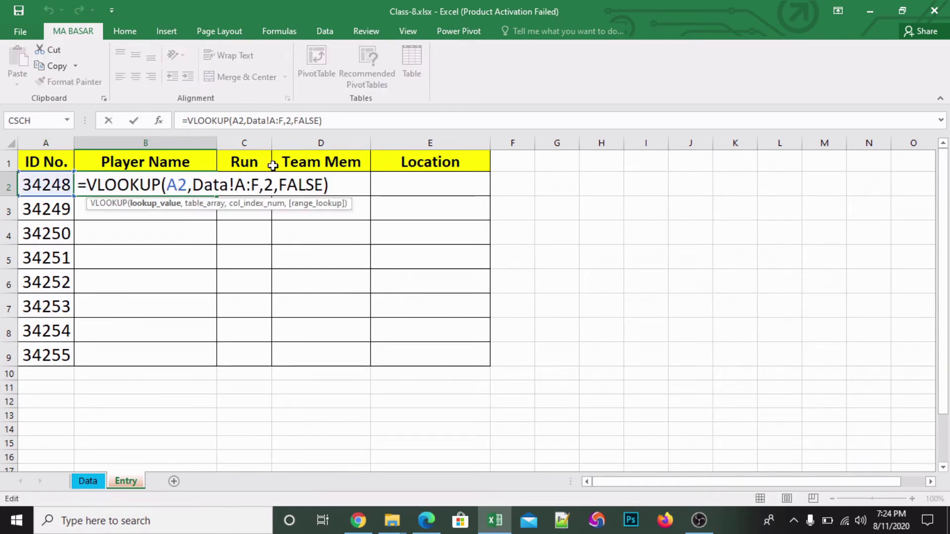
{"action": "left_click", "coordinate": [272, 182]}
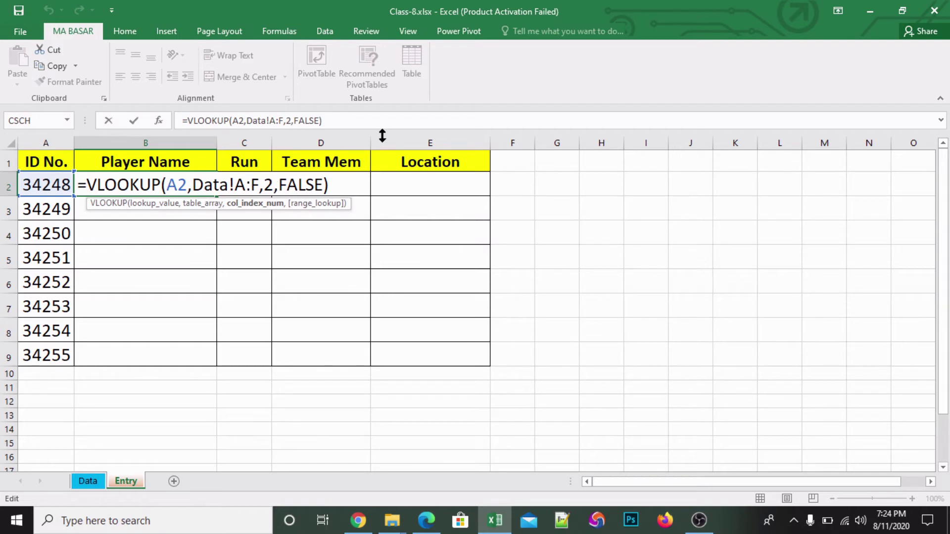
{"action": "key", "text": "BackSpace"}
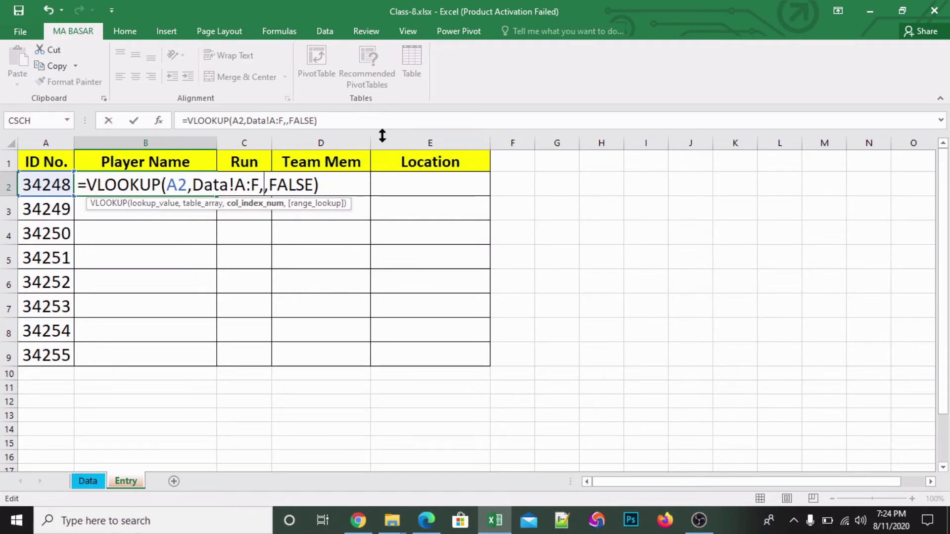
{"action": "type", "text": "matc"}
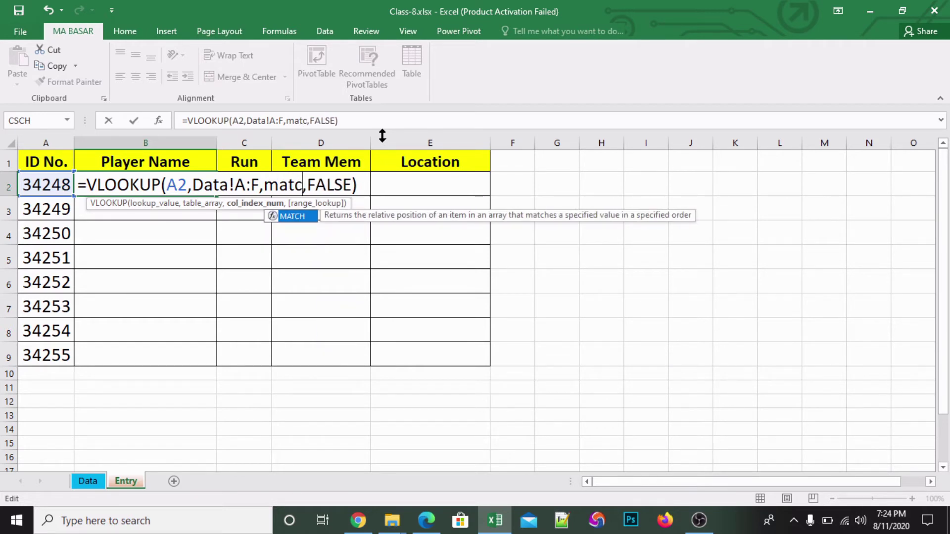
{"action": "type", "text": "h"}
{"action": "key", "text": "Tab"}
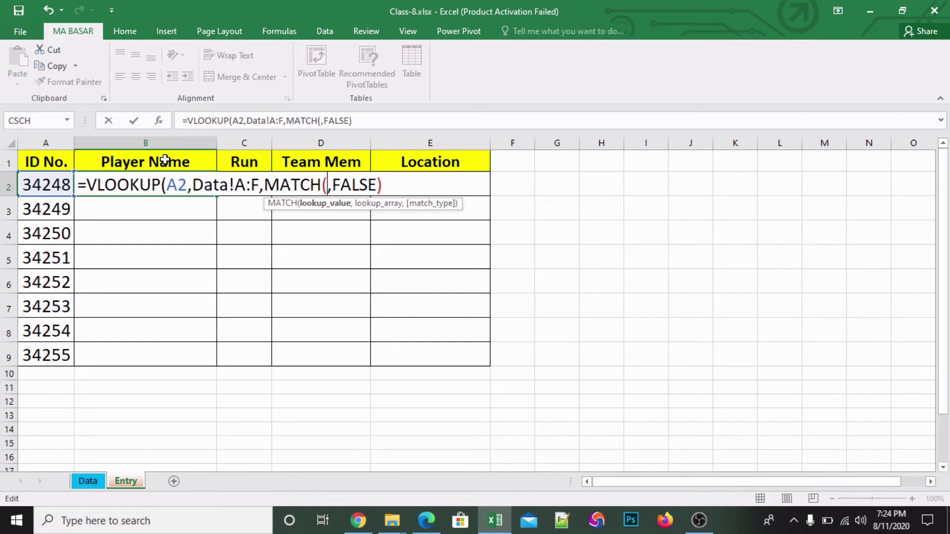
{"action": "left_click", "coordinate": [165, 161]}
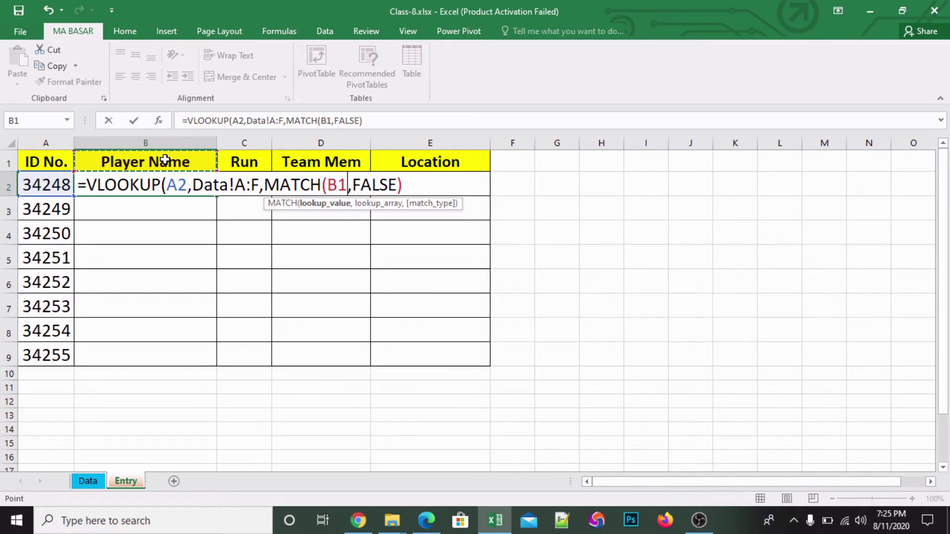
{"action": "key", "text": "F4"}
{"action": "key", "text": "F4"}
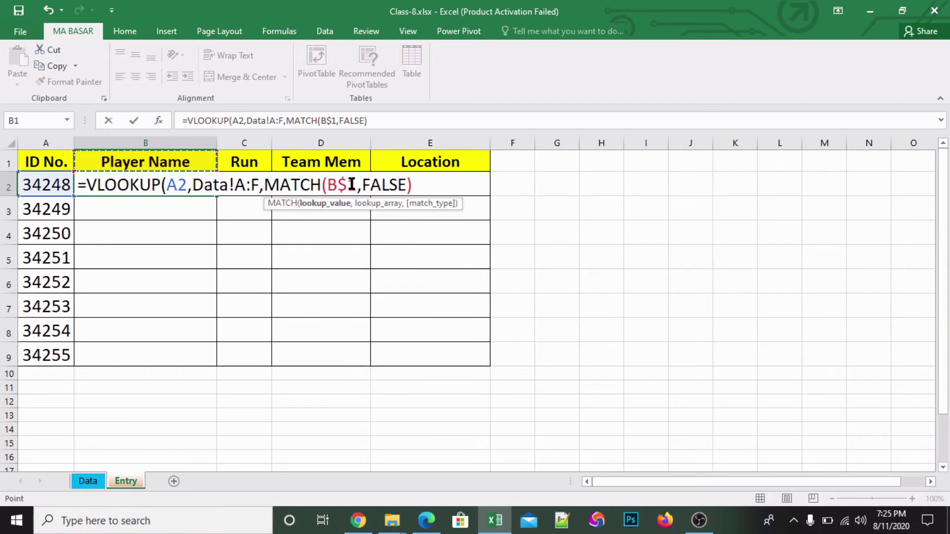
{"action": "type", "text": ","}
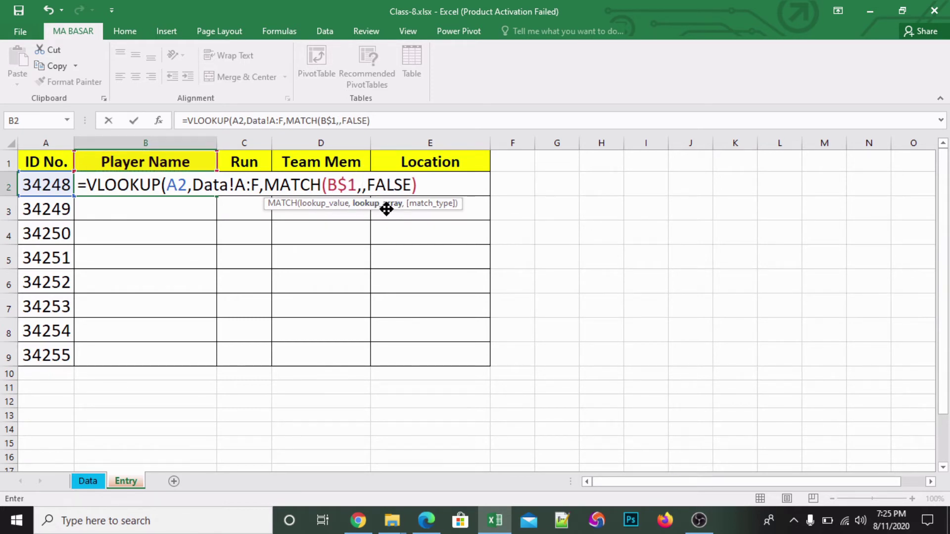
Finish MATCH with the Data!A1:F1 header row and 0 exact match, then commit B2
{"action": "left_click", "coordinate": [90, 483]}
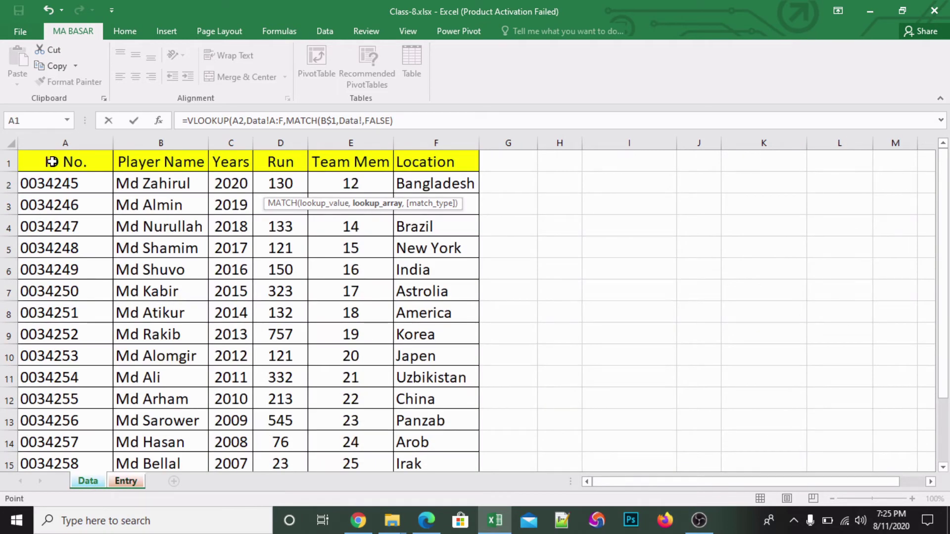
{"action": "left_click_drag", "start_coordinate": [51, 162], "coordinate": [425, 155]}
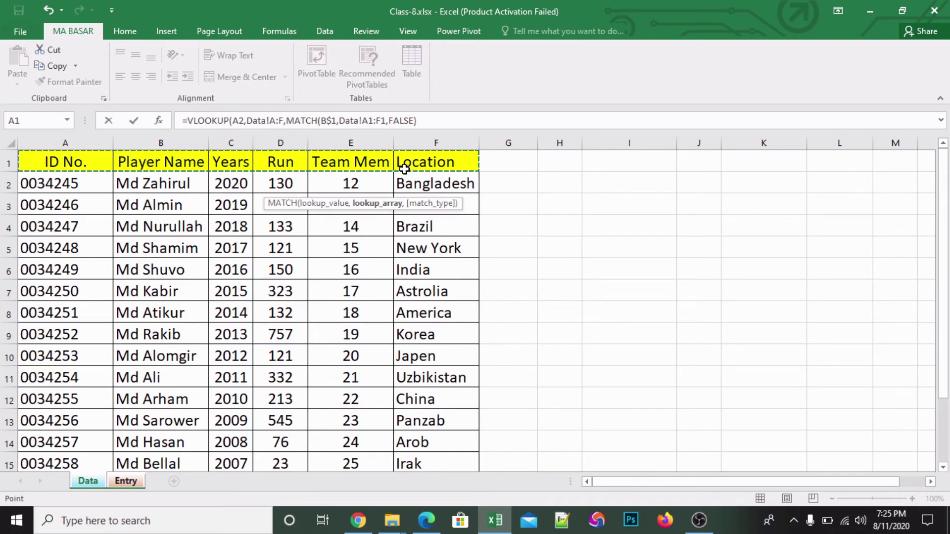
{"action": "type", "text": ","}
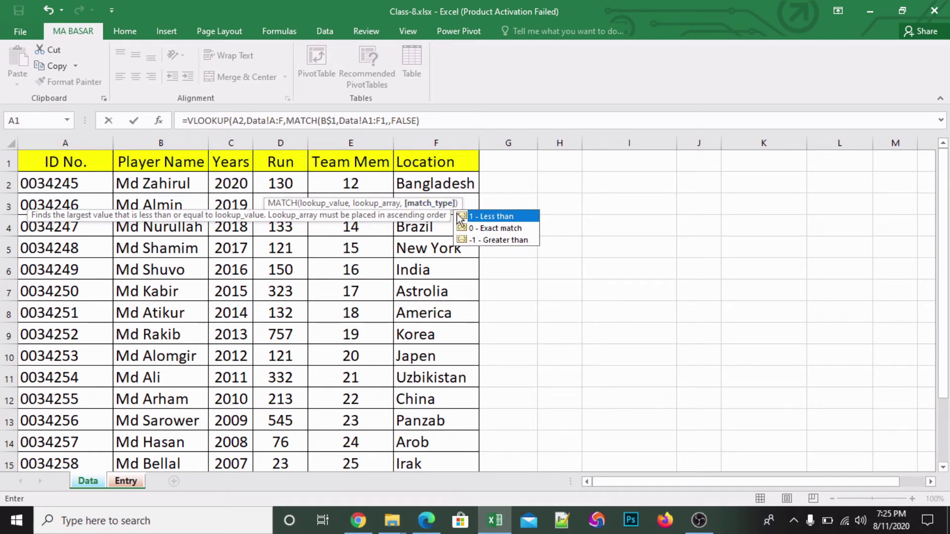
{"action": "left_click", "coordinate": [503, 229]}
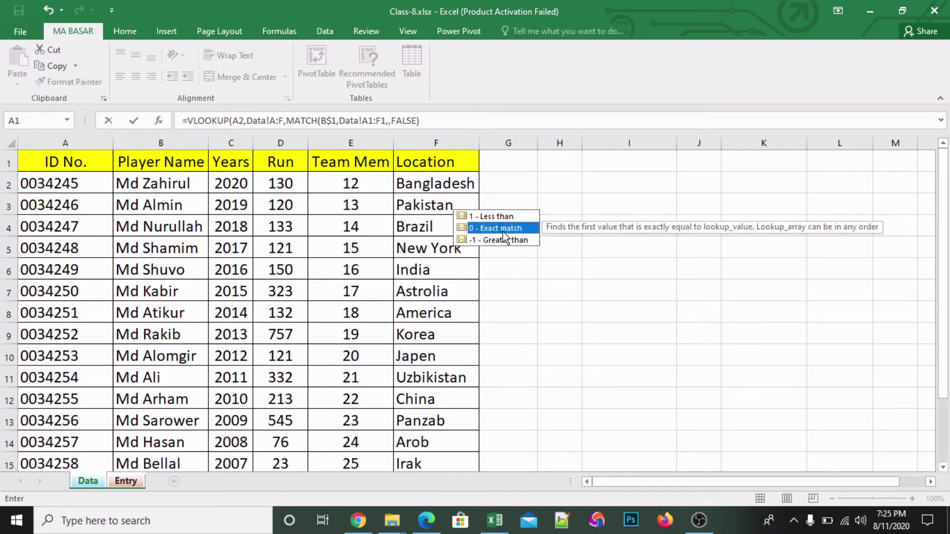
{"action": "double_click", "coordinate": [502, 231]}
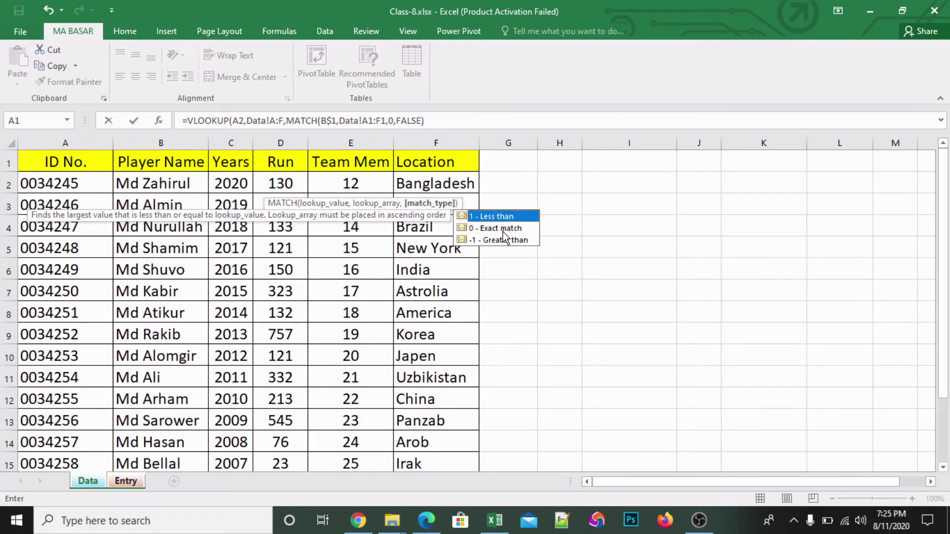
{"action": "type", "text": ")"}
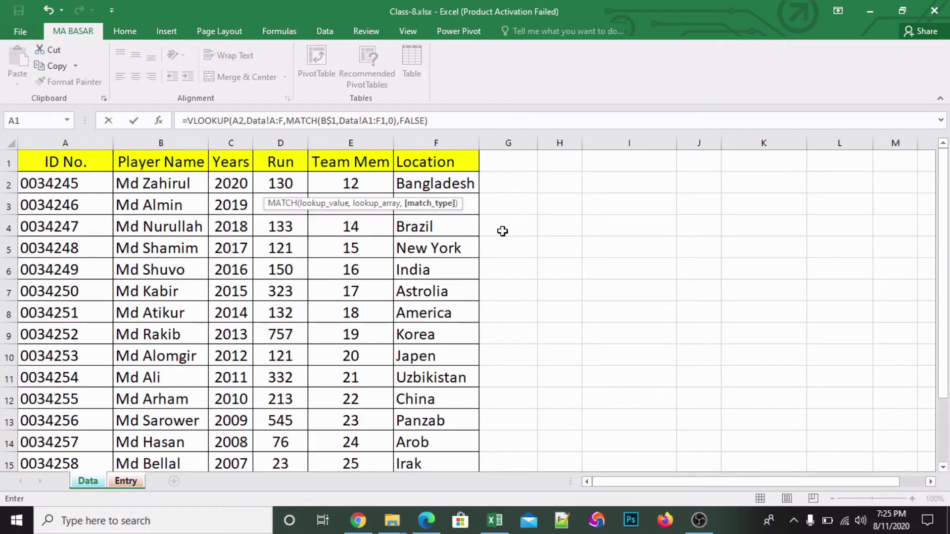
{"action": "key", "text": "Return"}
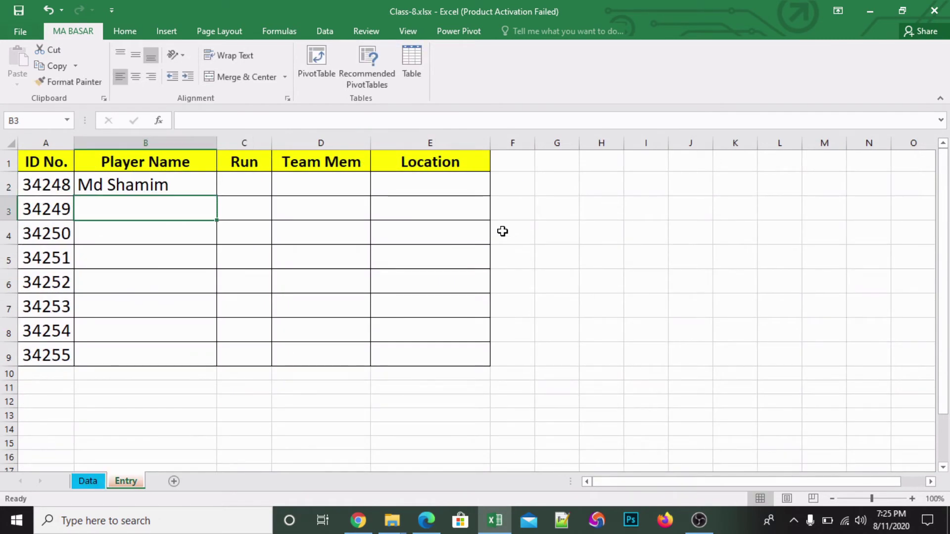
Anchor the lookup value in B2's formula as $A2
{"action": "left_click", "coordinate": [195, 184]}
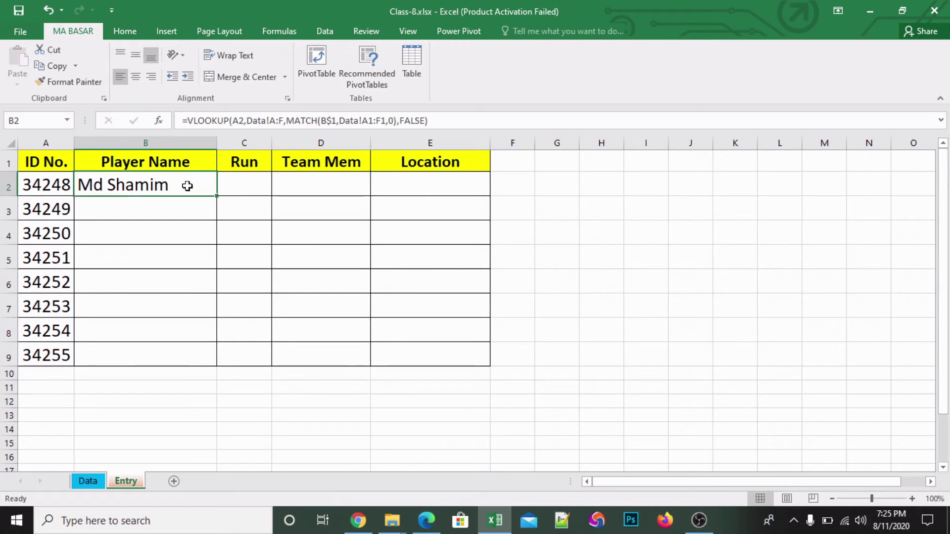
{"action": "double_click", "coordinate": [187, 186]}
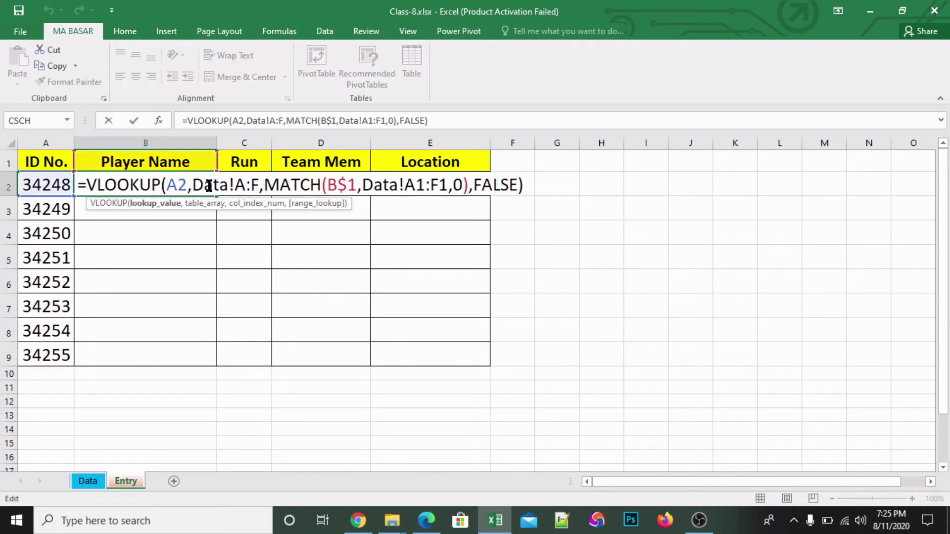
{"action": "left_click", "coordinate": [347, 179]}
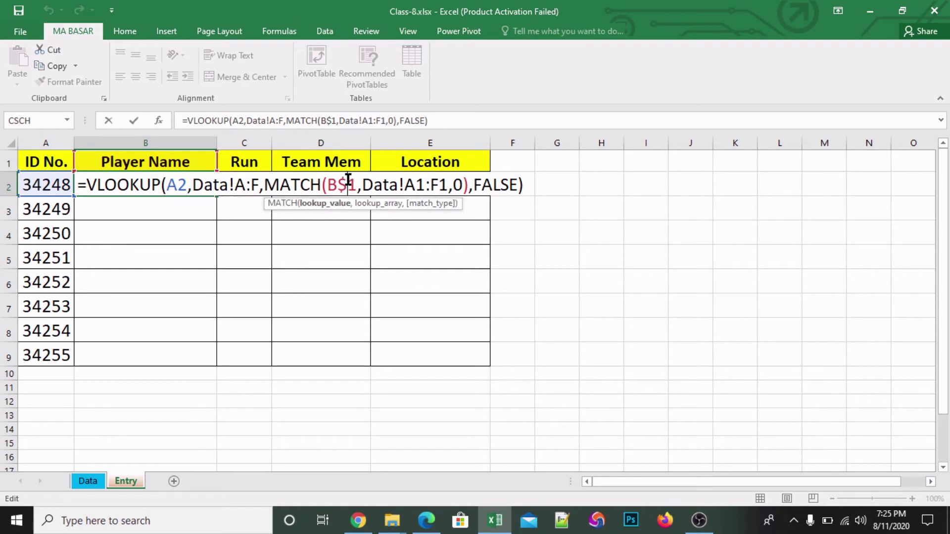
{"action": "left_click", "coordinate": [187, 184]}
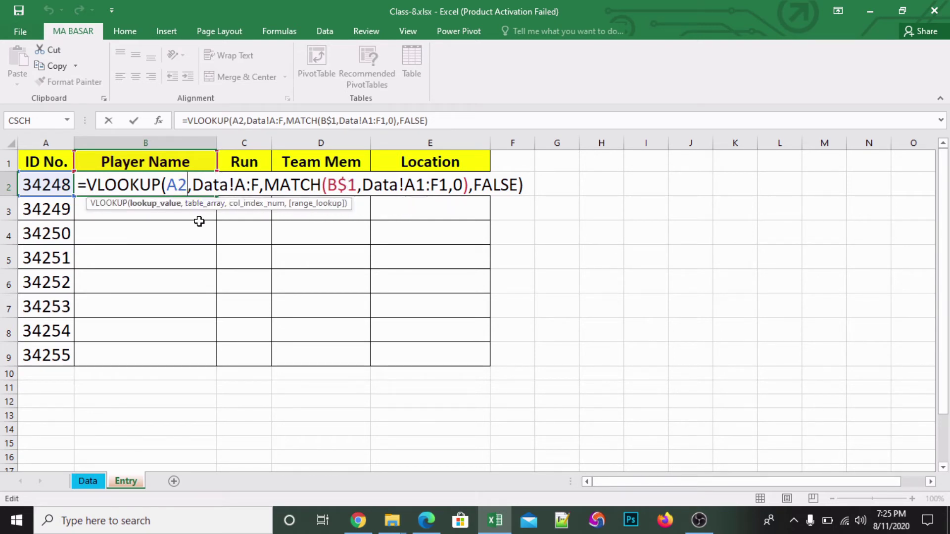
{"action": "key", "text": "F4"}
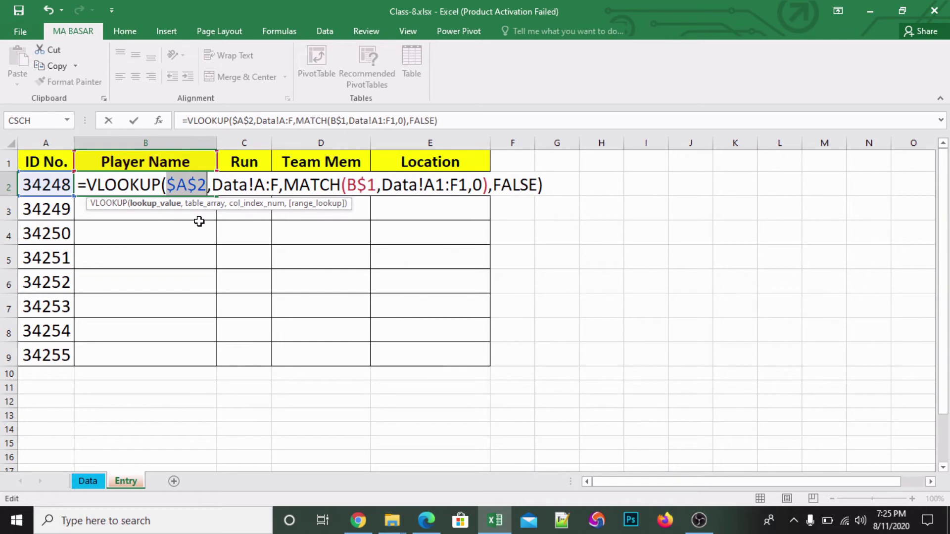
{"action": "key", "text": "F4"}
{"action": "key", "text": "F4"}
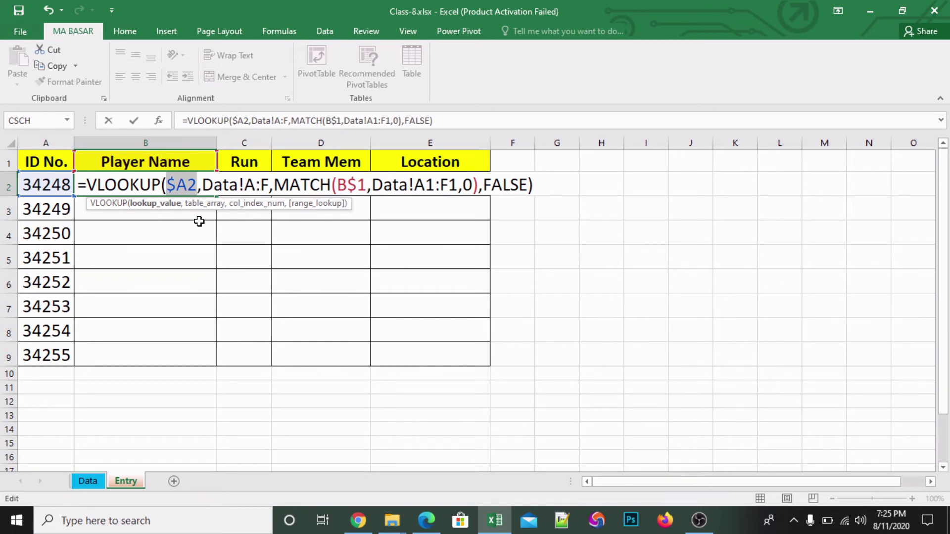
Anchor the ranges as Data!$A:$F and Data!$A$1:$F$1 and commit the formula
{"action": "left_click", "coordinate": [261, 184]}
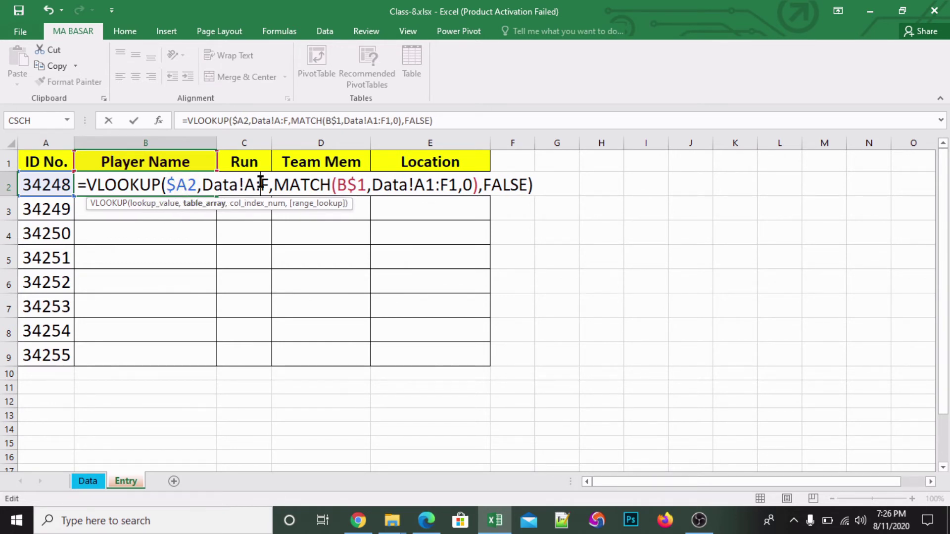
{"action": "key", "text": "F4"}
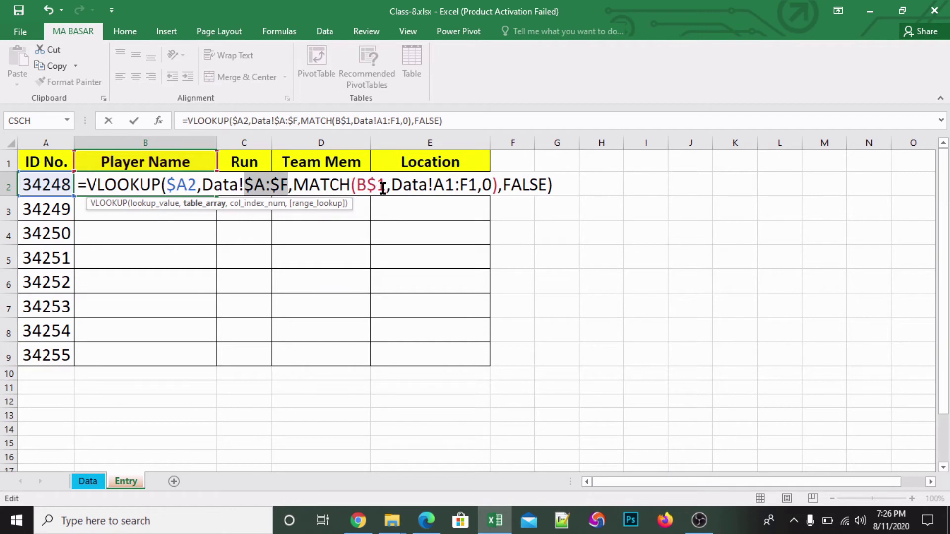
{"action": "left_click", "coordinate": [451, 186]}
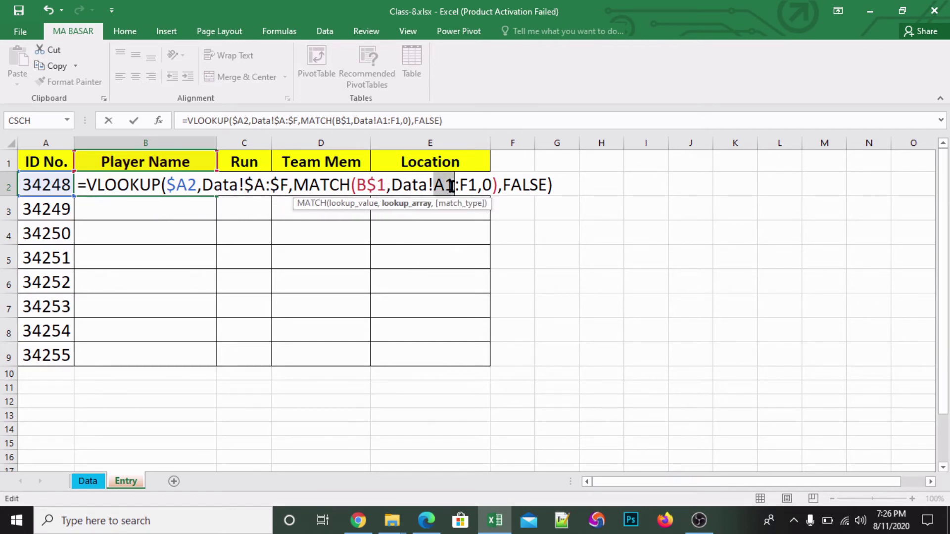
{"action": "key", "text": "F4"}
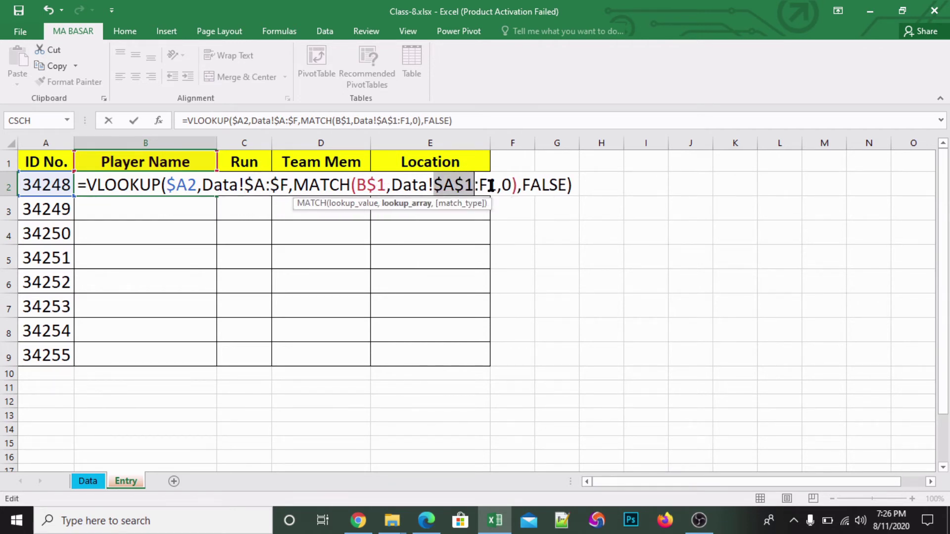
{"action": "left_click", "coordinate": [489, 186]}
{"action": "key", "text": "F4"}
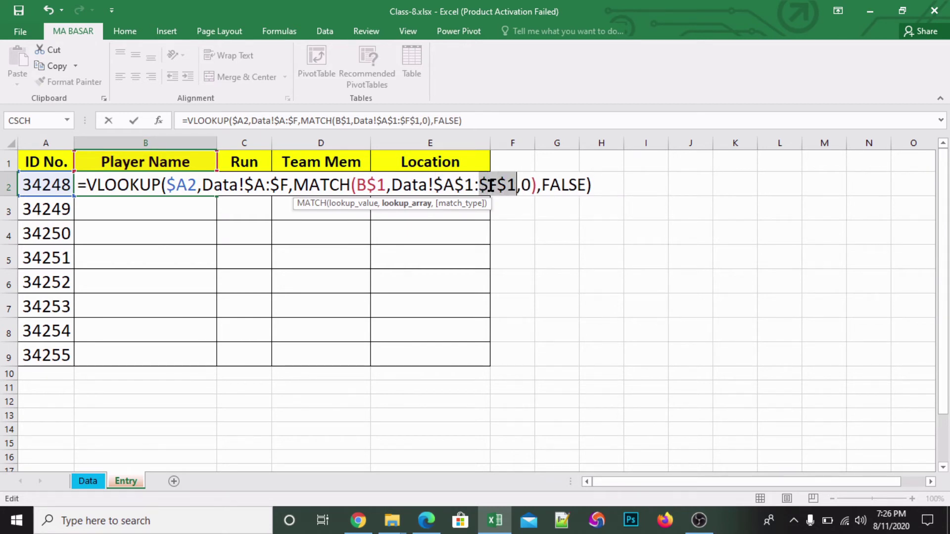
{"action": "key", "text": "Return"}
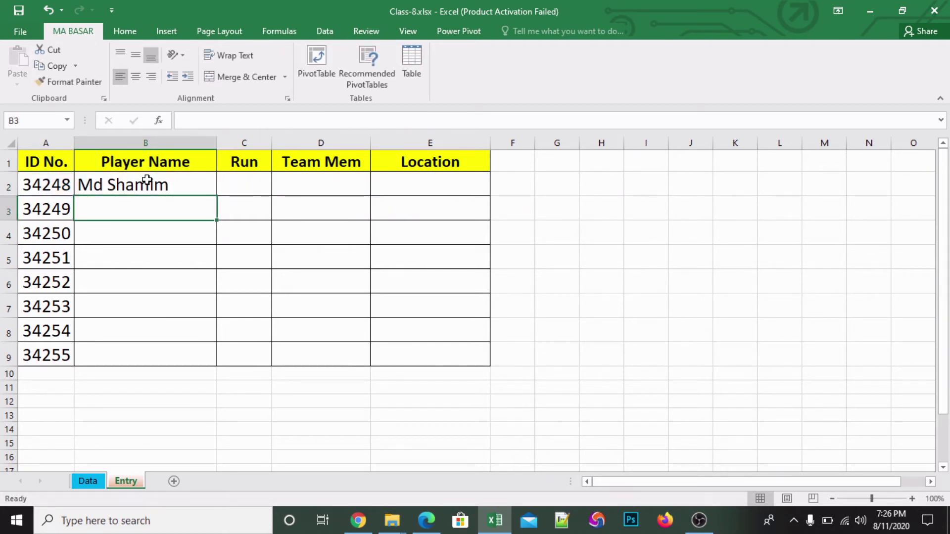
{"action": "double_click", "coordinate": [147, 183]}
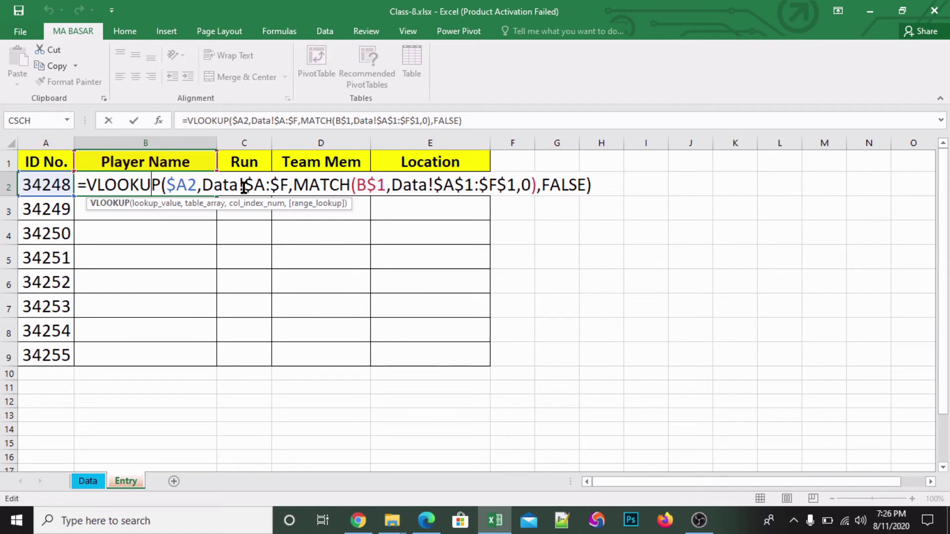
Walk through each VLOOKUP and MATCH argument in B2's formula, then commit it
{"action": "left_click", "coordinate": [254, 185]}
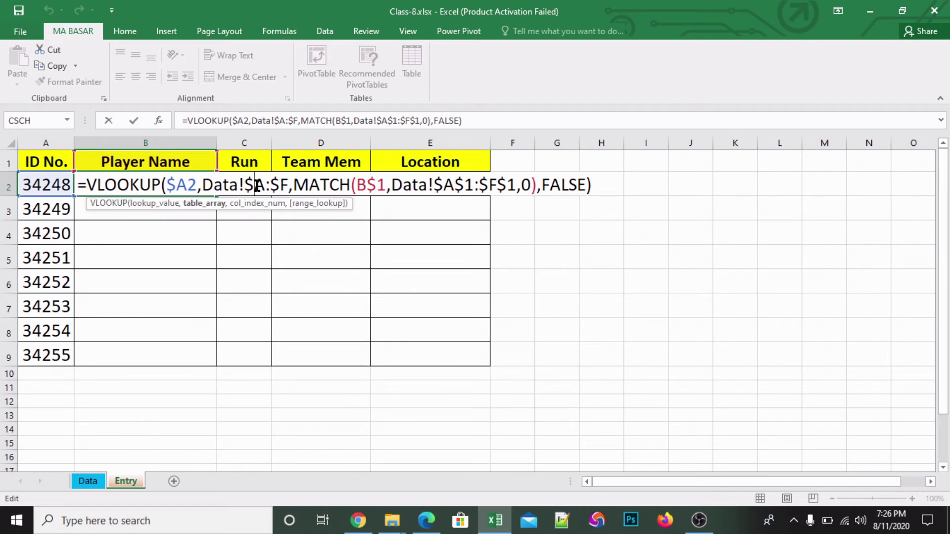
{"action": "left_click", "coordinate": [321, 185]}
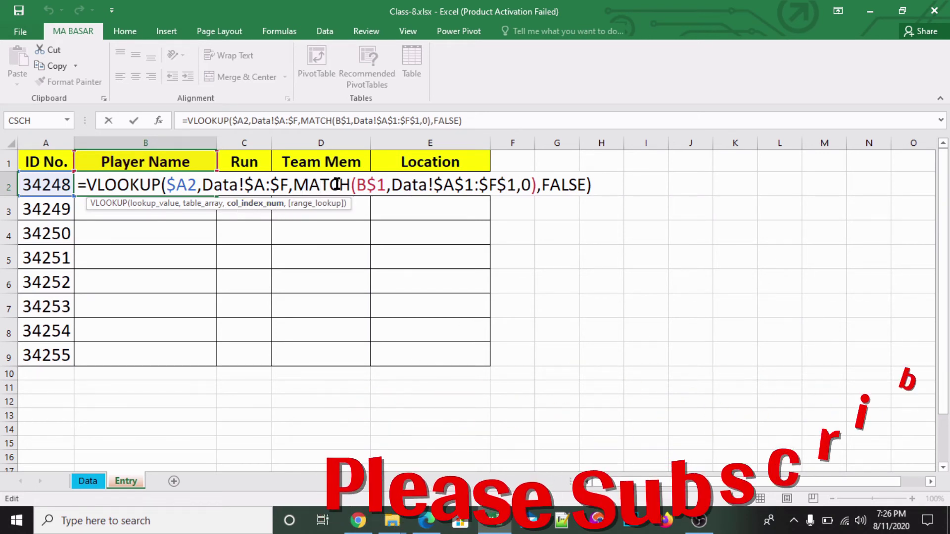
{"action": "left_click", "coordinate": [366, 185]}
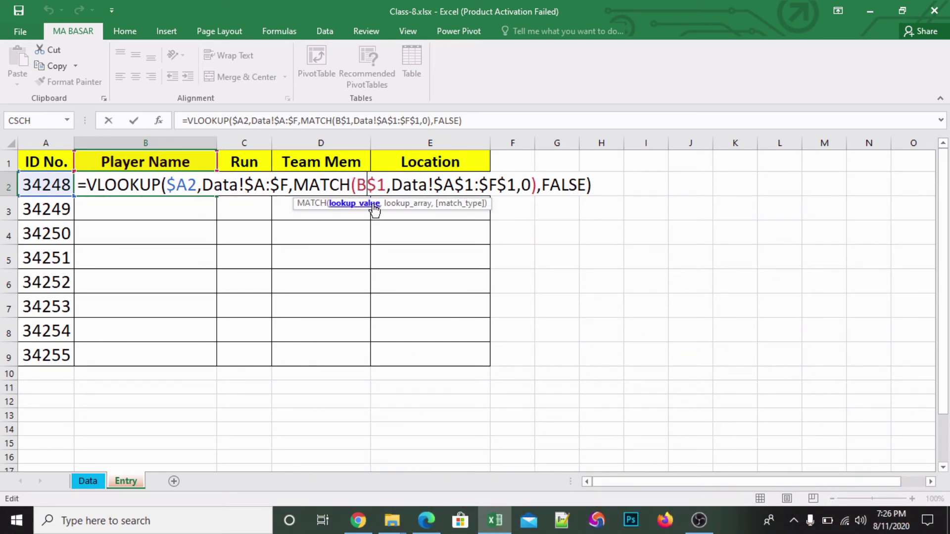
{"action": "left_click", "coordinate": [424, 184]}
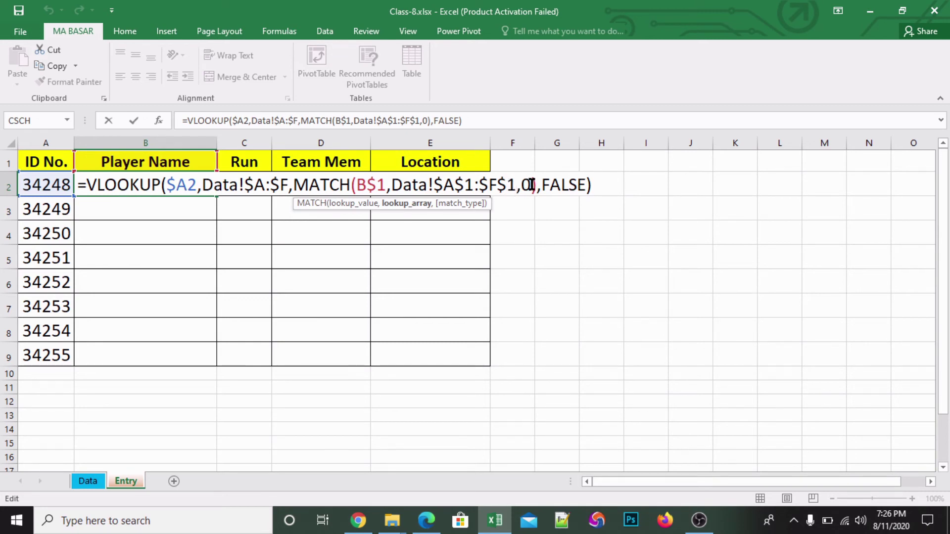
{"action": "double_click", "coordinate": [527, 184]}
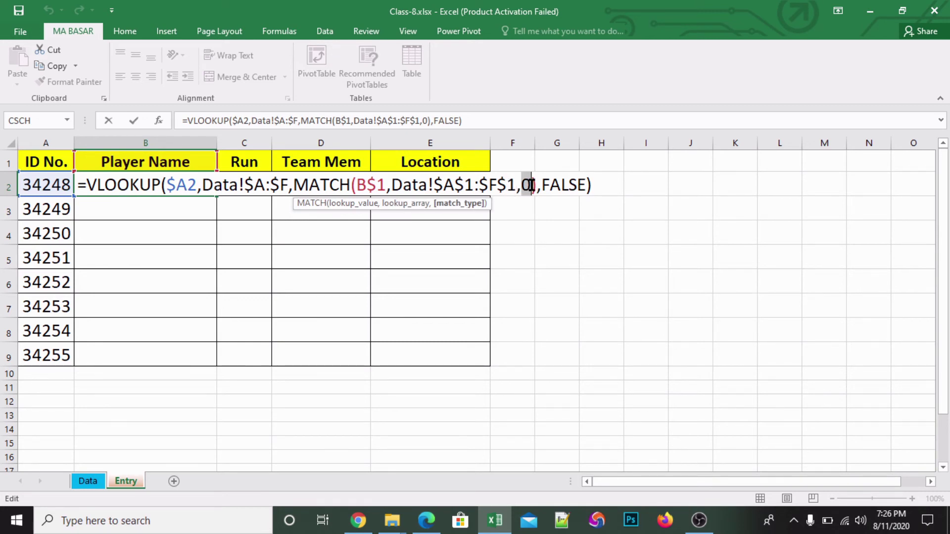
{"action": "left_click", "coordinate": [552, 186]}
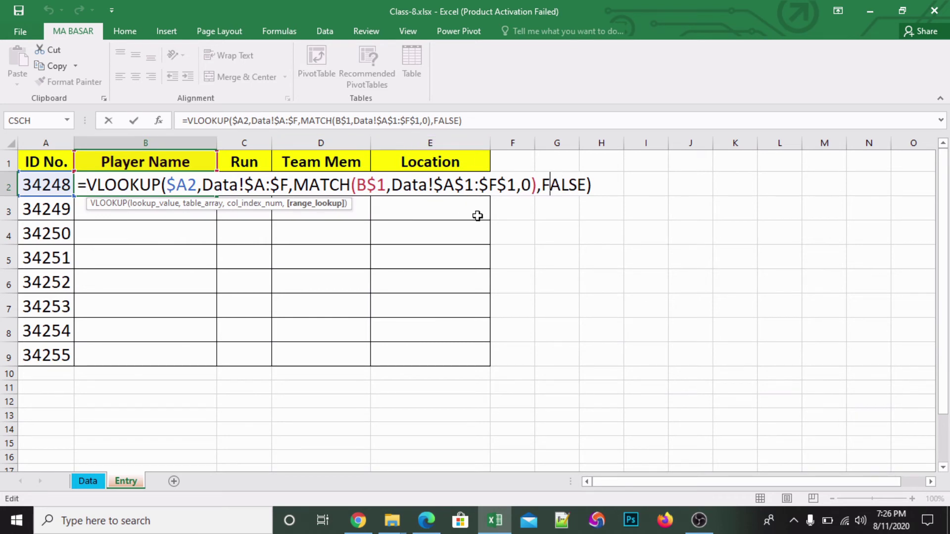
{"action": "key", "text": "Return"}
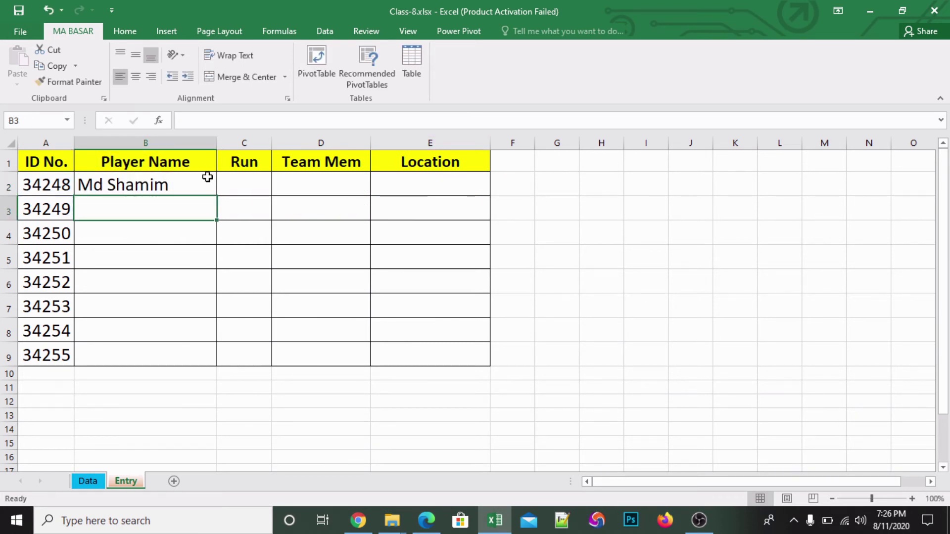
Fill B2's formula down to row 9 and across to column E, then check B3
{"action": "left_click", "coordinate": [208, 177]}
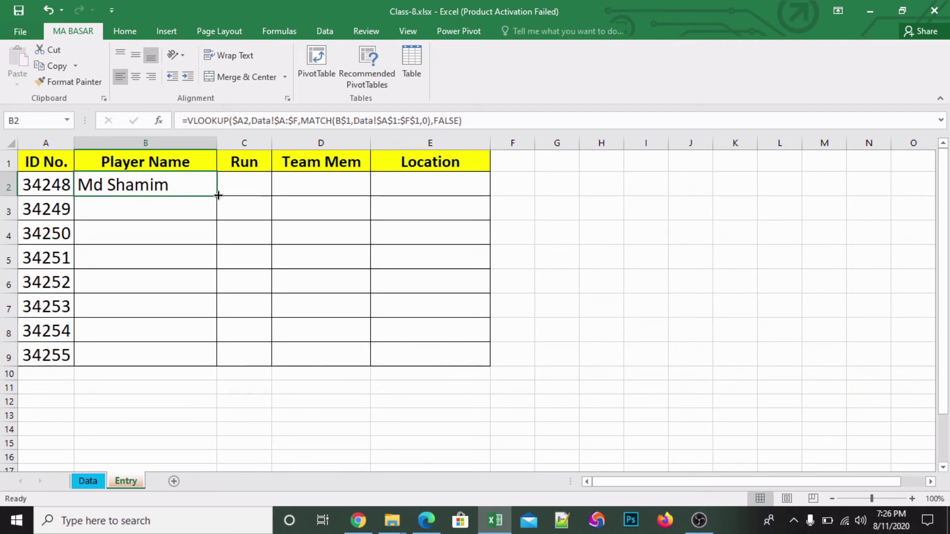
{"action": "left_click_drag", "start_coordinate": [218, 196], "coordinate": [217, 365]}
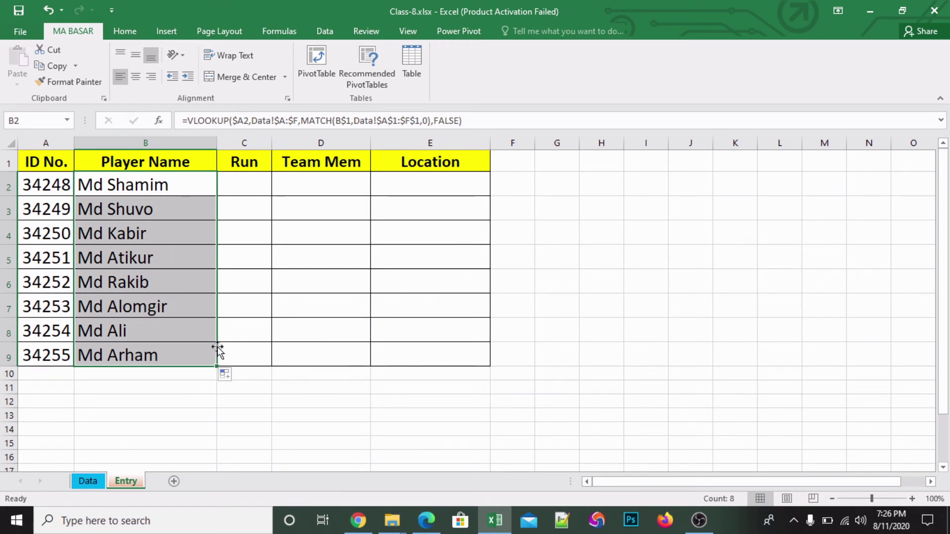
{"action": "left_click_drag", "start_coordinate": [219, 367], "coordinate": [454, 387]}
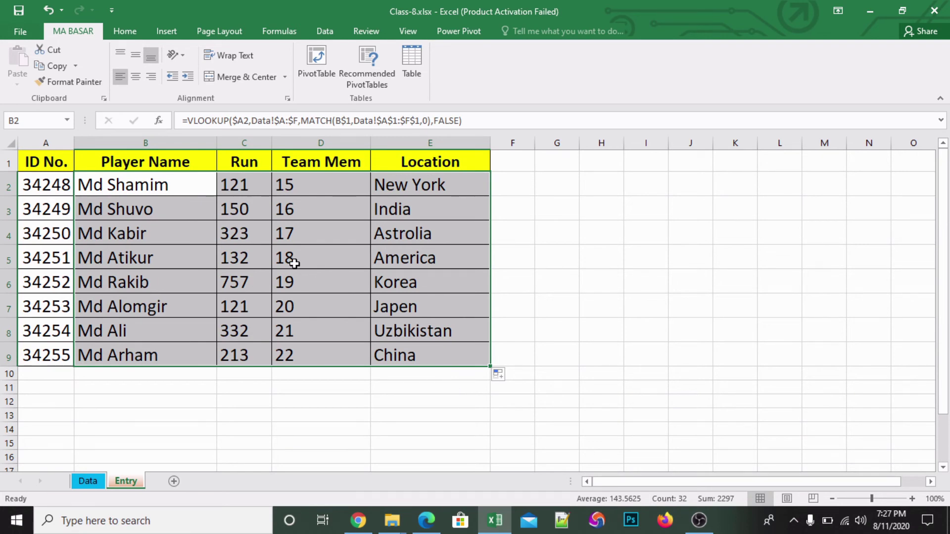
{"action": "left_click", "coordinate": [161, 216]}
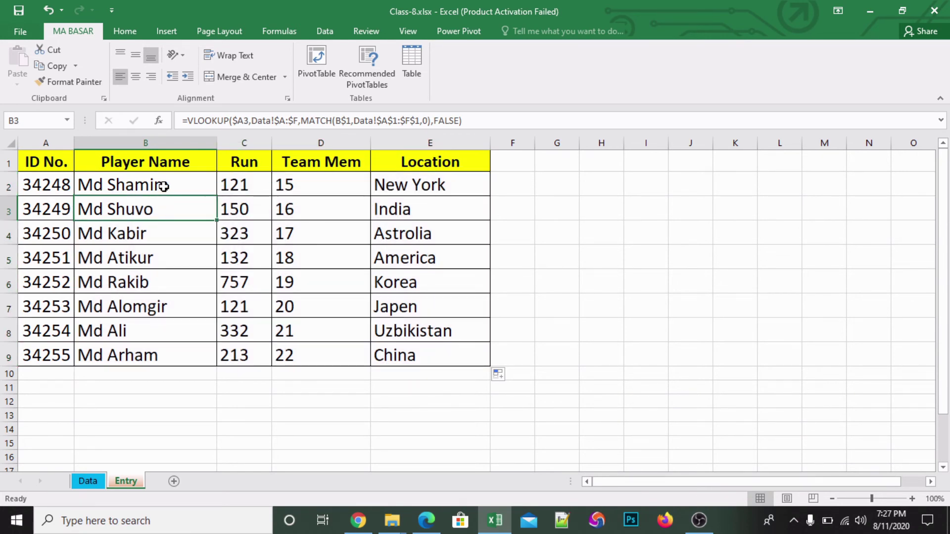
Test the lookup by pasting the Team Mem header into B1, then undo it
{"action": "left_click", "coordinate": [327, 157]}
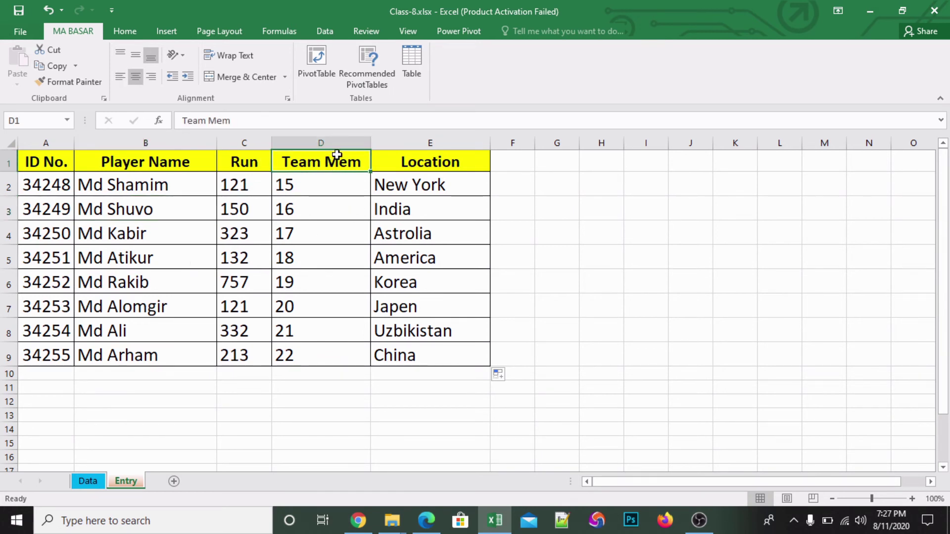
{"action": "key", "text": "ctrl+c"}
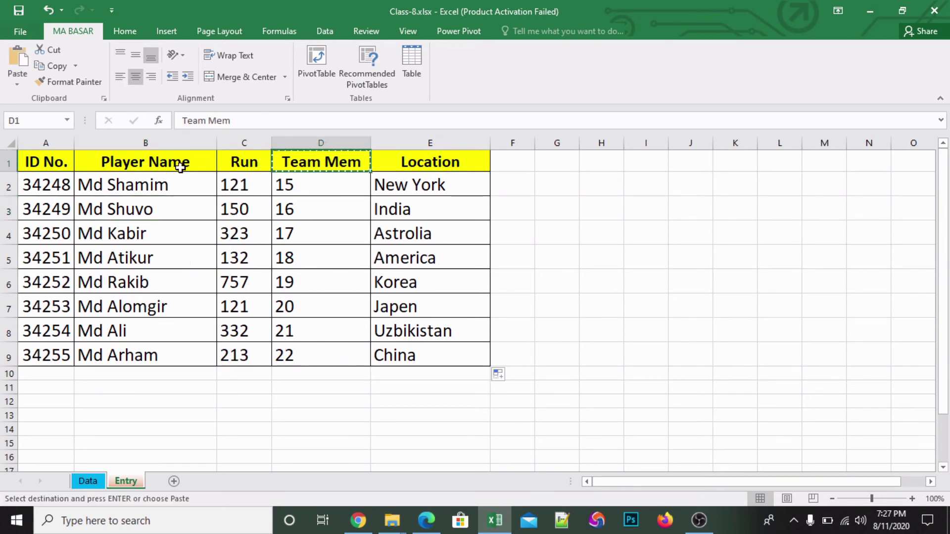
{"action": "left_click", "coordinate": [158, 160]}
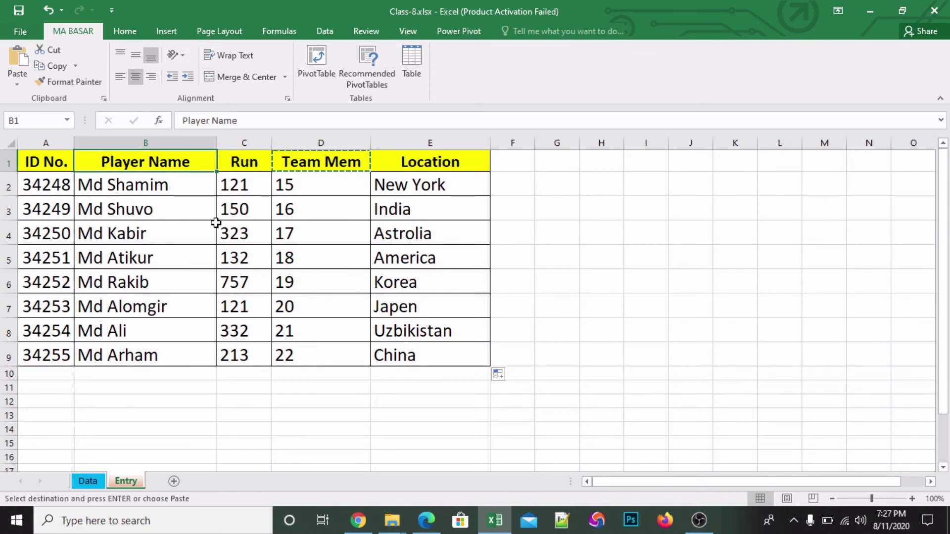
{"action": "key", "text": "ctrl+v"}
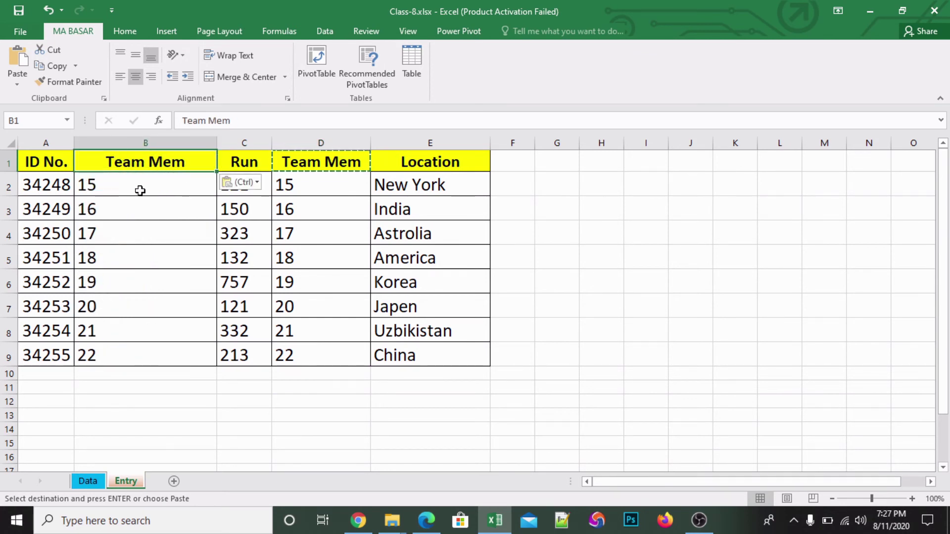
{"action": "left_click", "coordinate": [140, 190]}
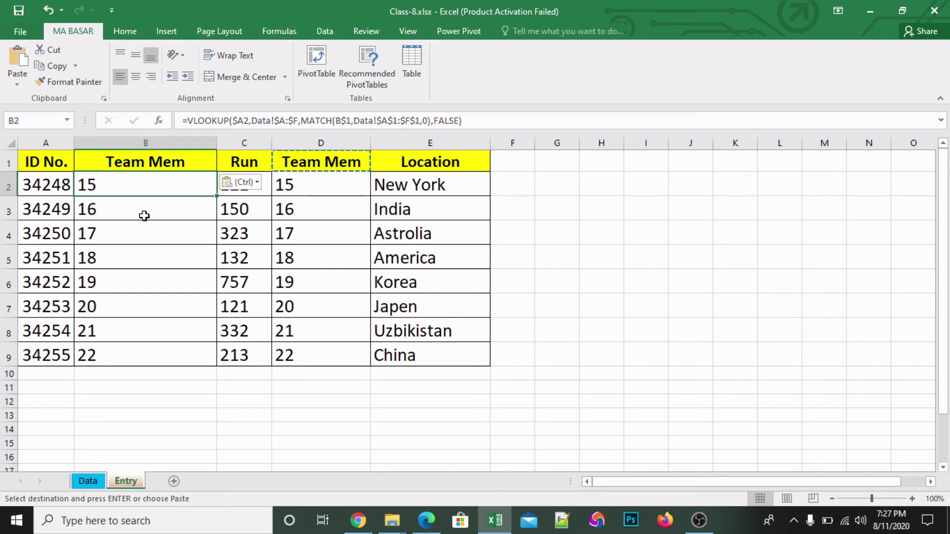
{"action": "key", "text": "ctrl+z"}
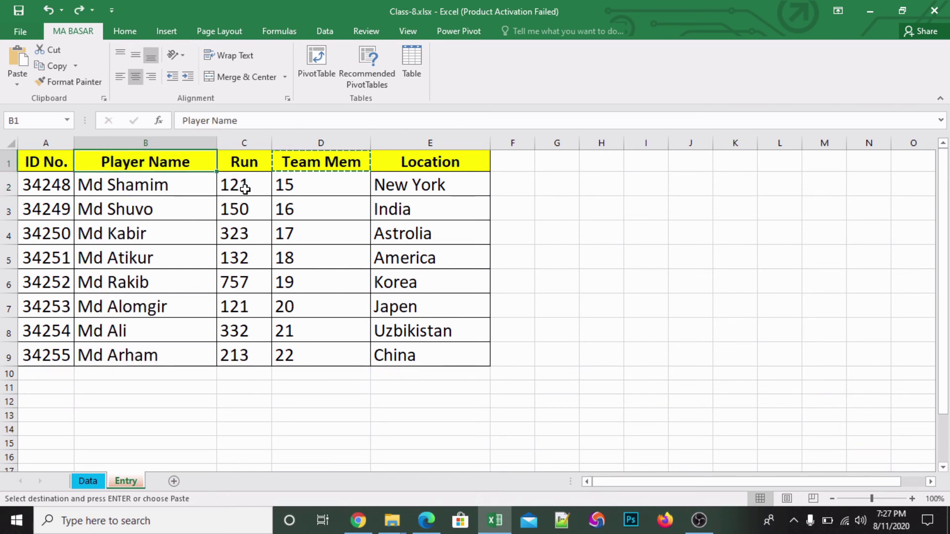
Inspect the formulas in row 2 cells B2 through E2
{"action": "left_click", "coordinate": [246, 189]}
{"action": "left_click", "coordinate": [146, 185]}
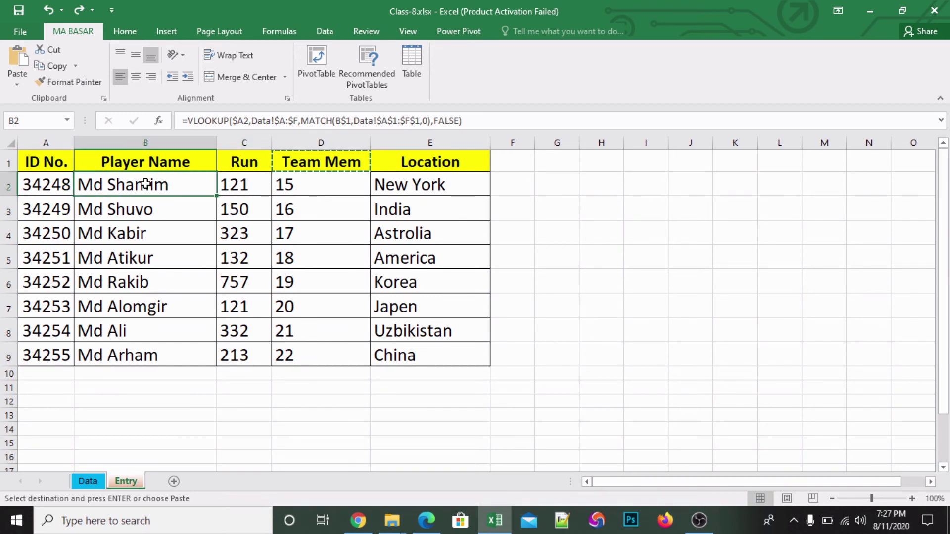
{"action": "left_click", "coordinate": [234, 184]}
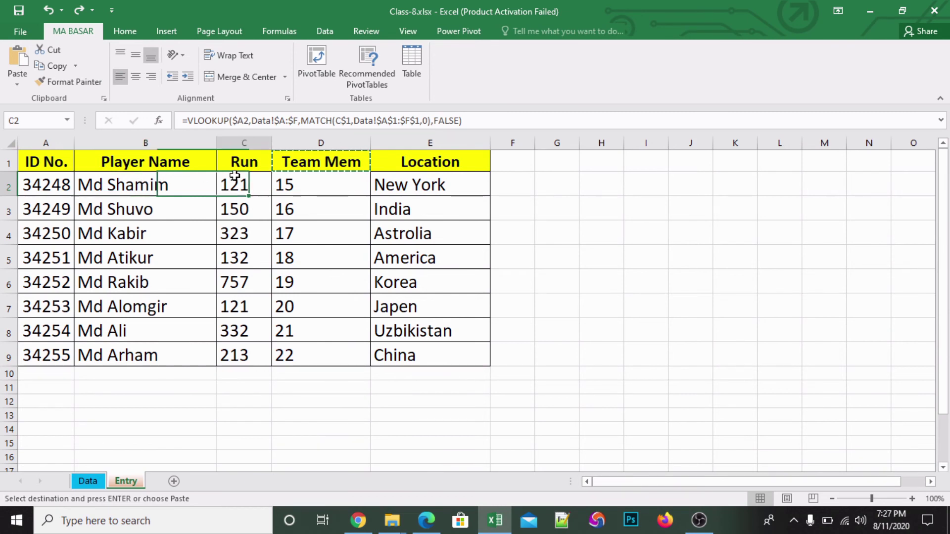
{"action": "left_click", "coordinate": [342, 176]}
{"action": "left_click", "coordinate": [418, 182]}
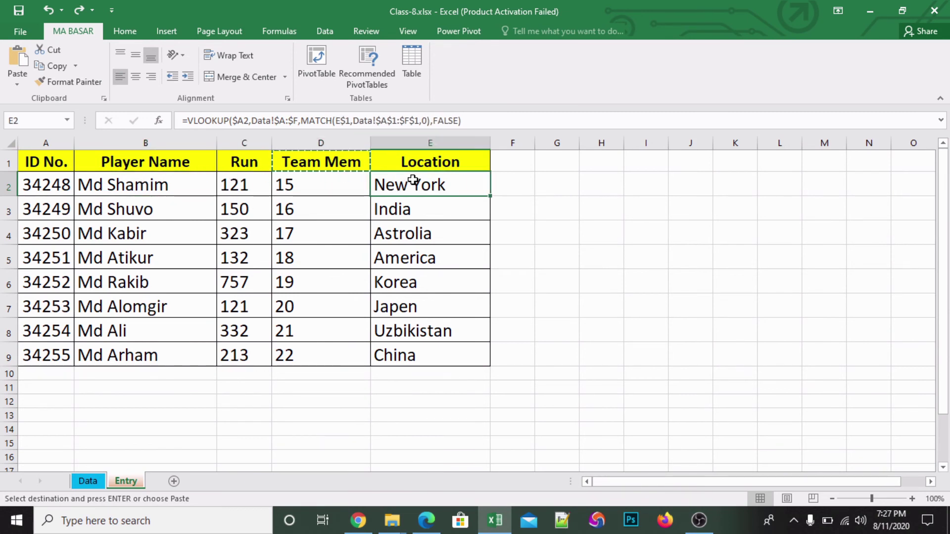
{"action": "left_click", "coordinate": [312, 183]}
{"action": "left_click", "coordinate": [167, 187]}
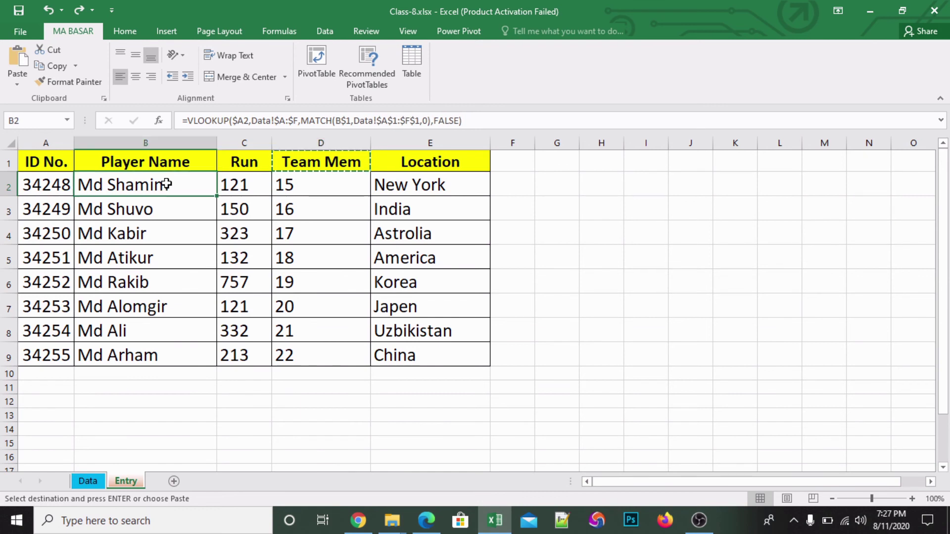
Select B3:E9 and delete the copied results
{"action": "key", "text": "Down"}
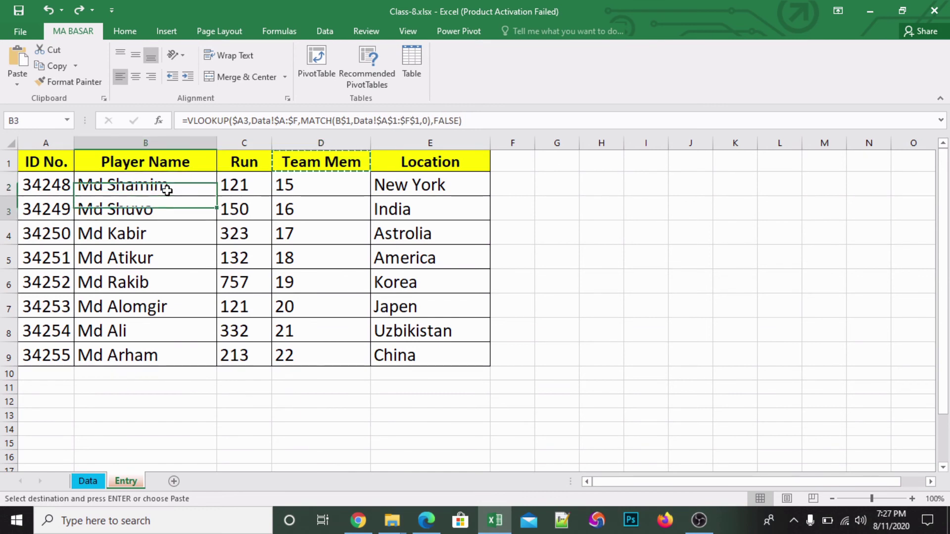
{"action": "key", "text": "ctrl+shift+Right"}
{"action": "key", "text": "ctrl+shift+Down"}
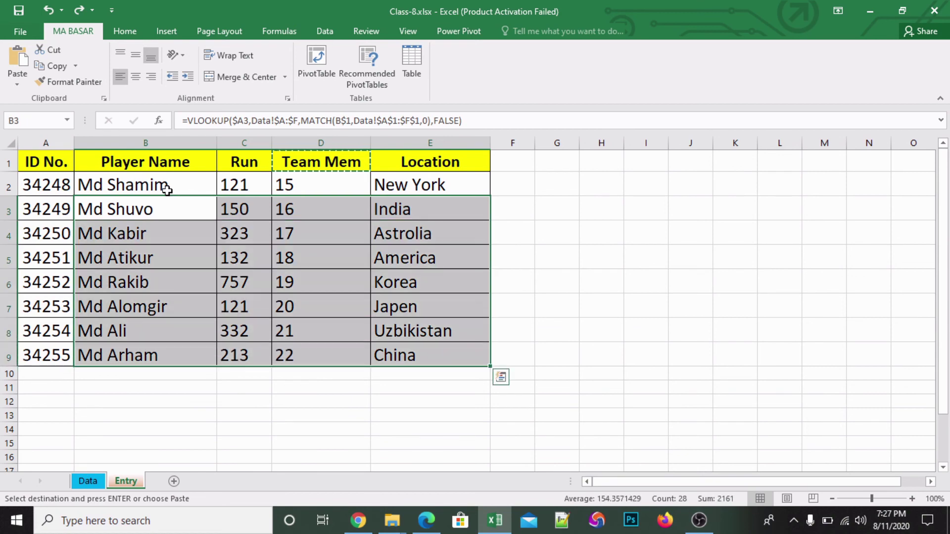
{"action": "key", "text": "Delete"}
Select B2:E9 and fill the row 2 formulas down with Ctrl+D
{"action": "left_click", "coordinate": [166, 189]}
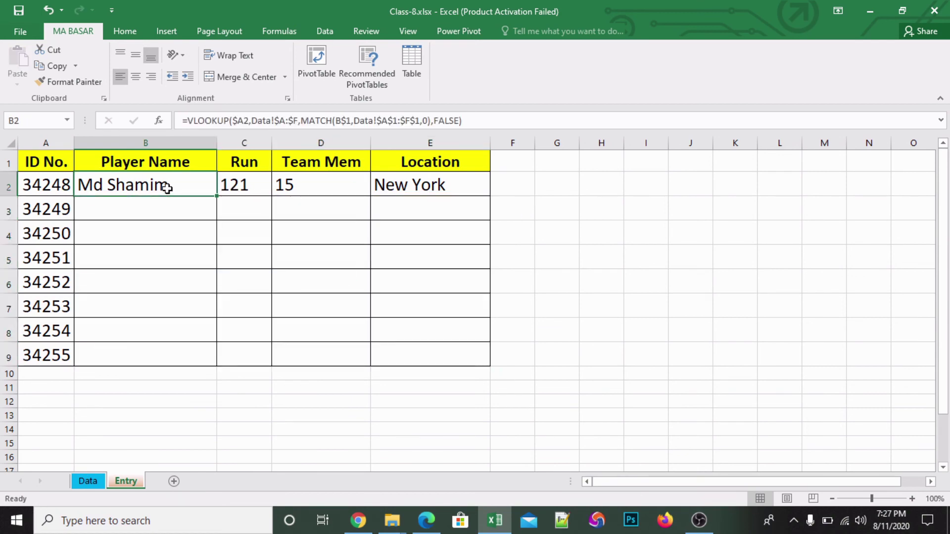
{"action": "key", "text": "ctrl+shift+Down"}
{"action": "key", "text": "ctrl+Up"}
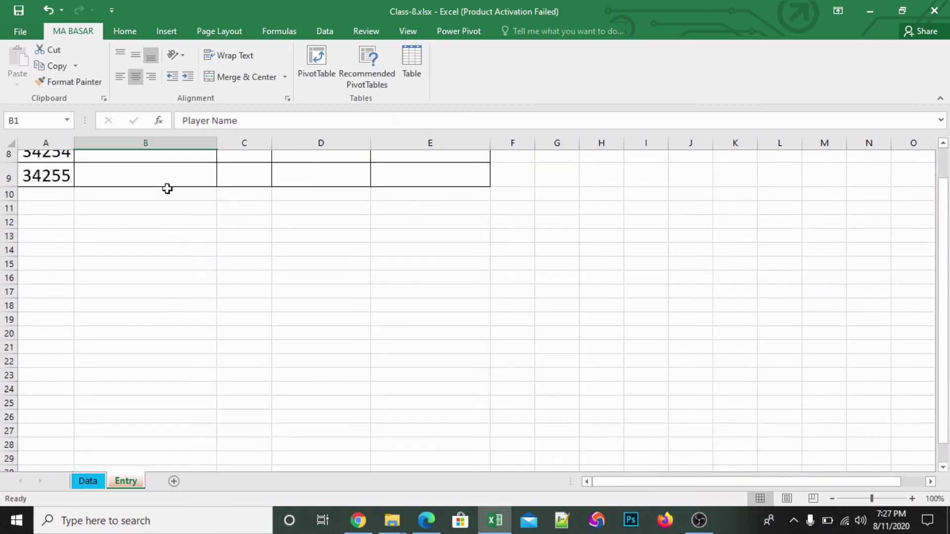
{"action": "key", "text": "Down"}
{"action": "key", "text": "shift+Down"}
{"action": "key", "text": "shift+Down"}
{"action": "key", "text": "shift+Down"}
{"action": "key", "text": "shift+Down"}
{"action": "key", "text": "shift+Down"}
{"action": "key", "text": "shift+Down"}
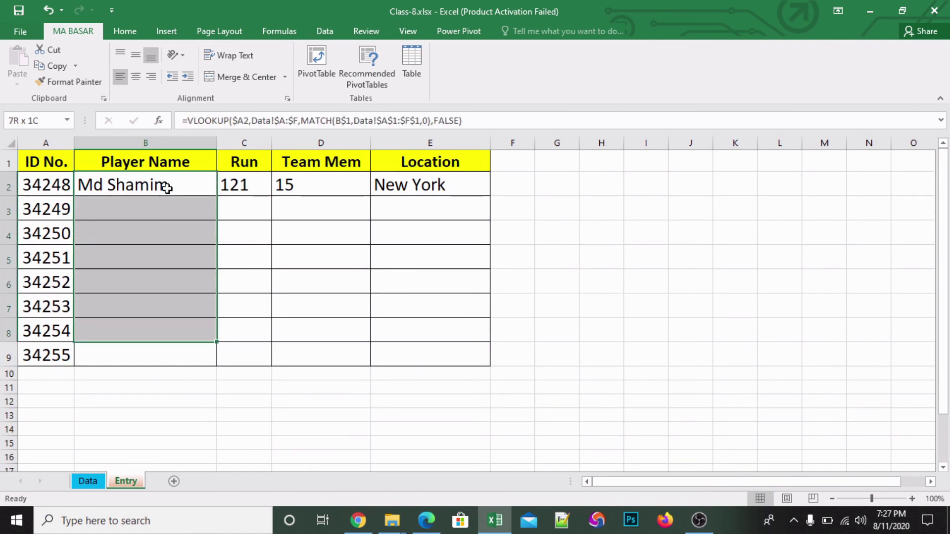
{"action": "key", "text": "shift+Down"}
{"action": "key", "text": "shift+Right"}
{"action": "key", "text": "shift+Right"}
{"action": "key", "text": "shift+Right"}
{"action": "key", "text": "shift+Right"}
{"action": "key", "text": "shift+Left"}
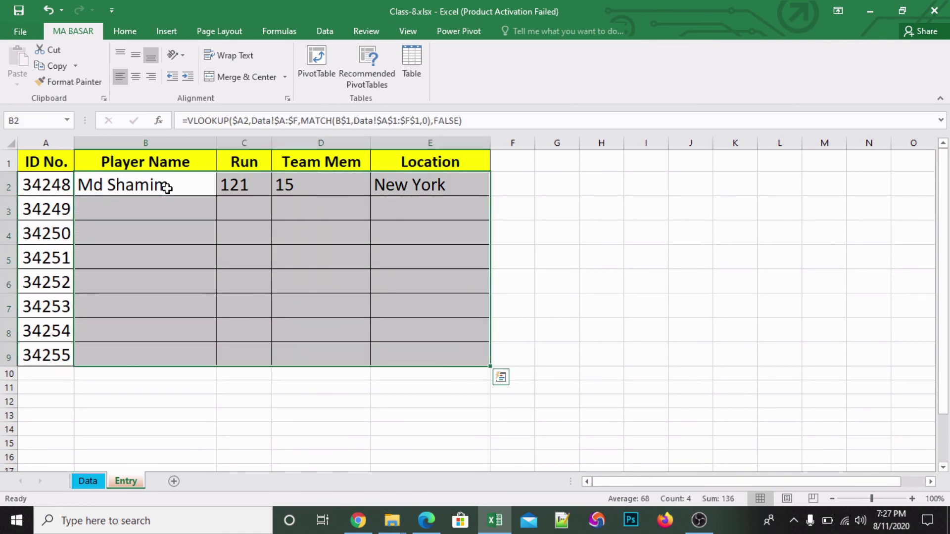
{"action": "key", "text": "ctrl+d"}
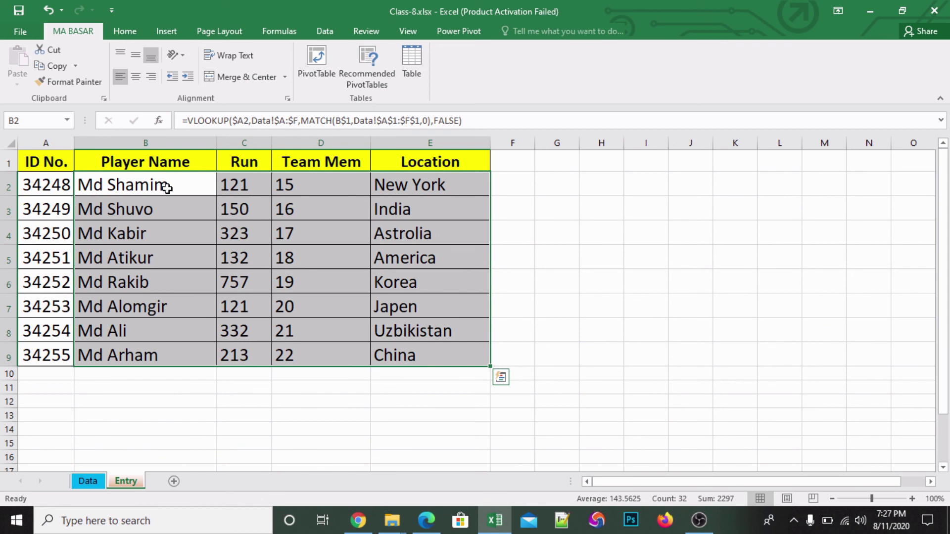